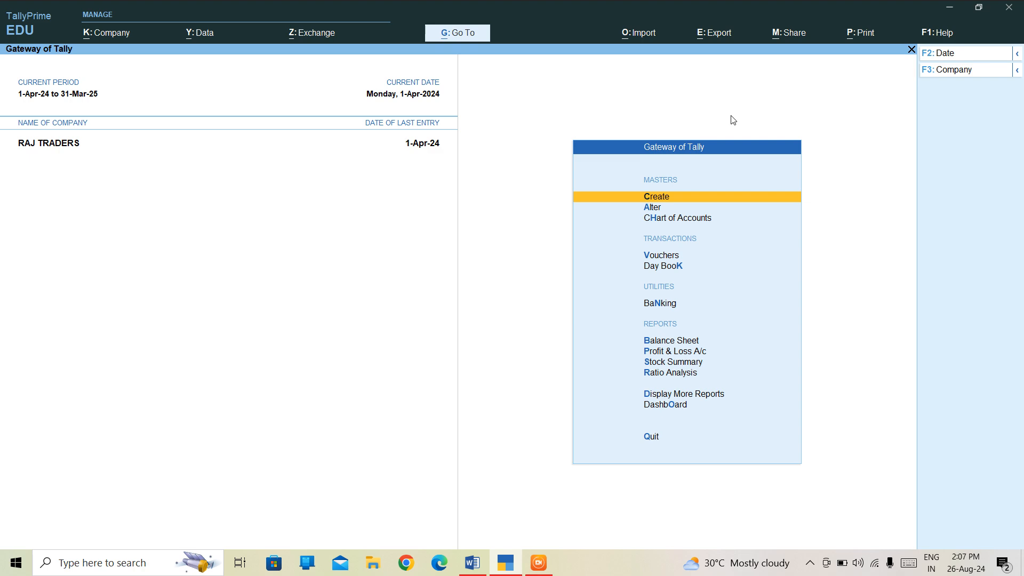
Open voucher entry for the RAJ TRADERS company
{"action": "key", "text": "Down"}
{"action": "key", "text": "Down"}
{"action": "key", "text": "Down"}
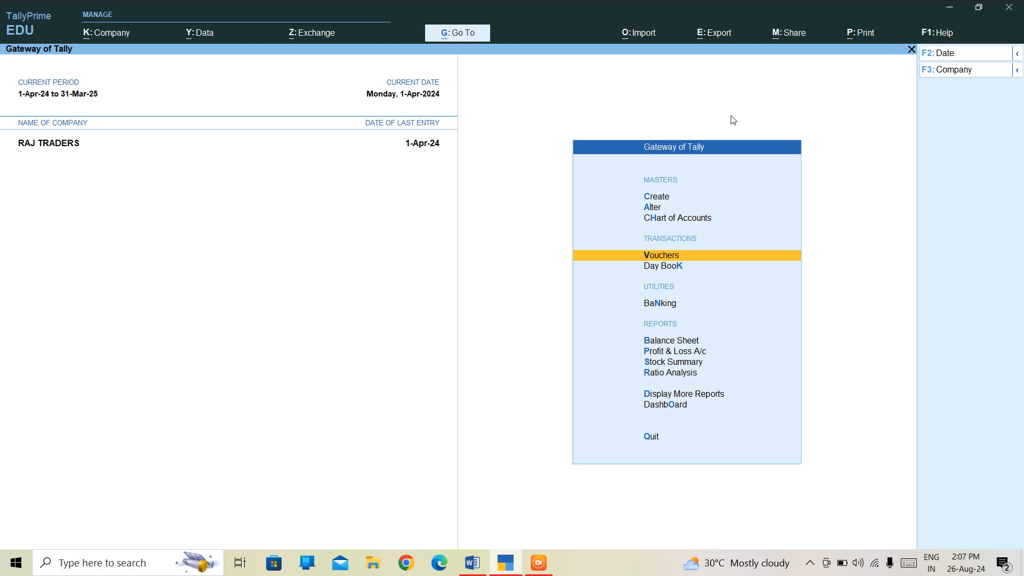
{"action": "key", "text": "Return"}
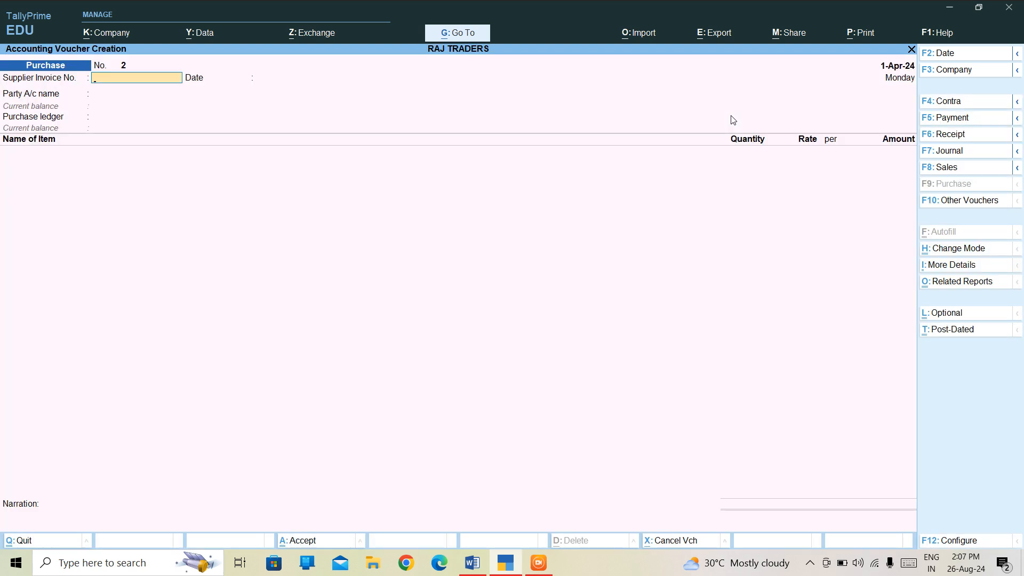
Review the previously recorded purchase voucher, and return to the blank voucher without altering it
{"action": "key", "text": "Page_Up"}
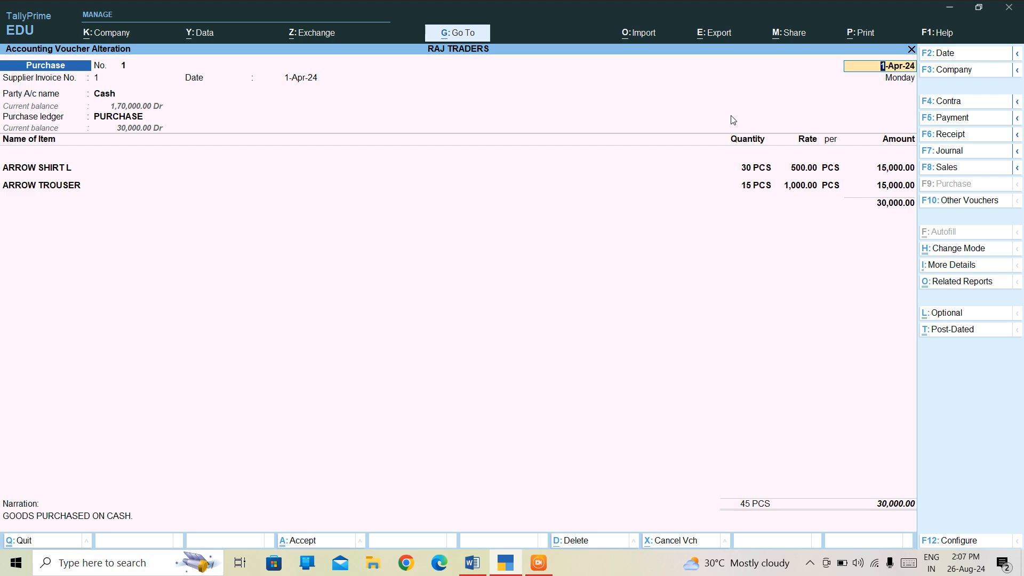
{"action": "key", "text": "Escape"}
{"action": "key", "text": "Return"}
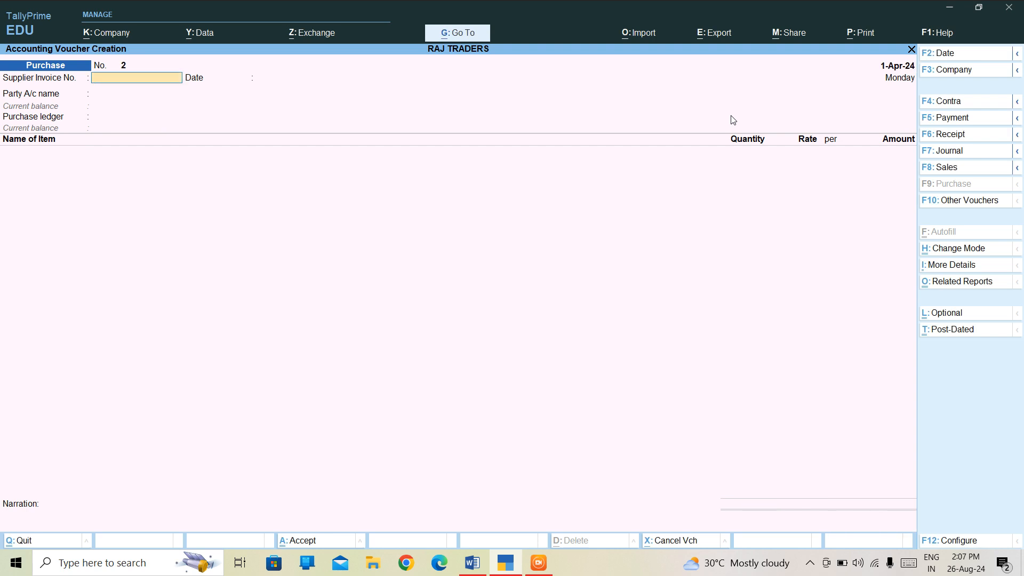
Start a sales voucher with Cash as the party account, leaving all dispatch details blank
{"action": "key", "text": "F8"}
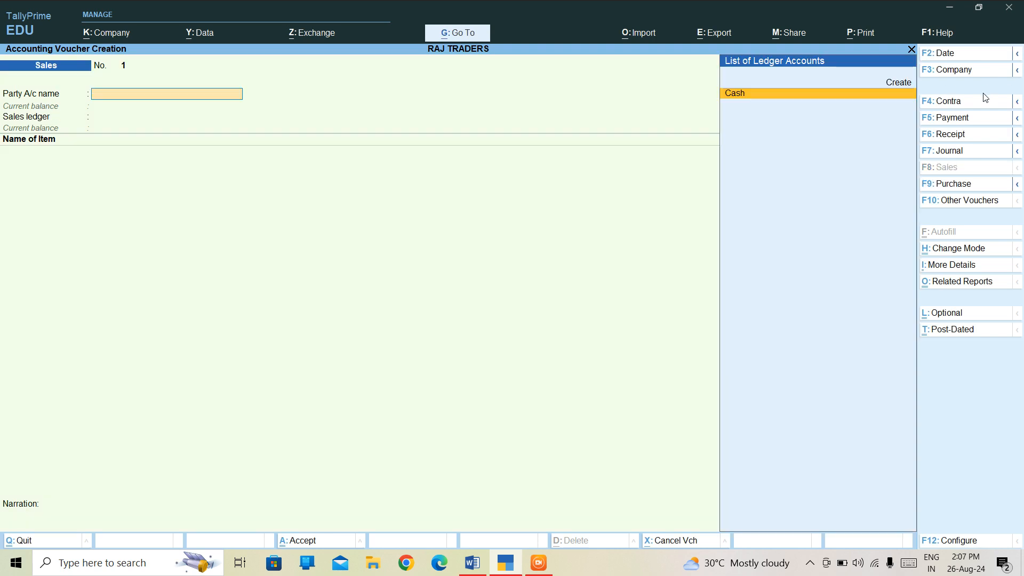
{"action": "key", "text": "Return"}
{"action": "key", "text": "Return"}
{"action": "key", "text": "Return"}
{"action": "key", "text": "Return"}
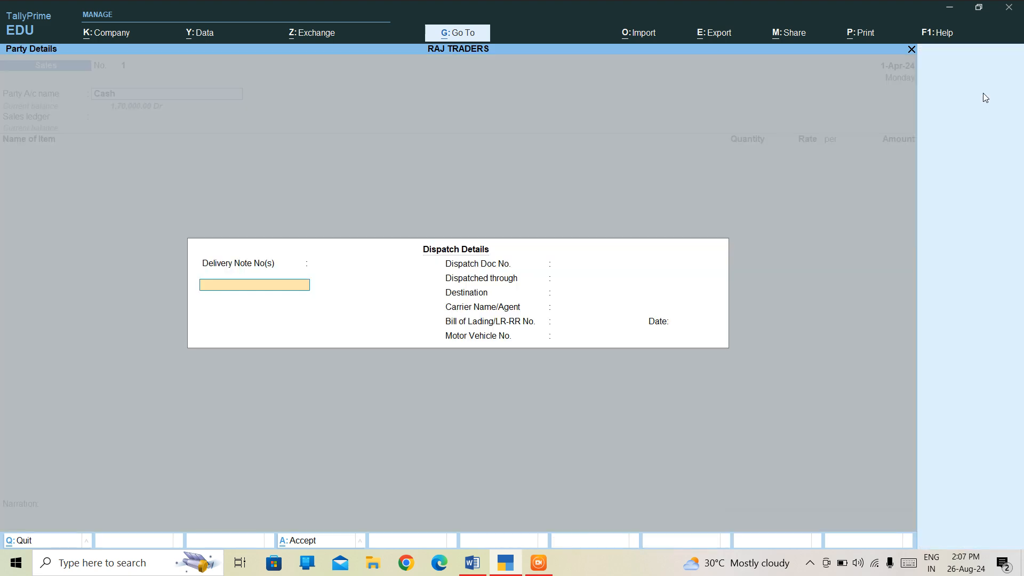
{"action": "key", "text": "Return"}
{"action": "key", "text": "Return"}
{"action": "key", "text": "Return"}
{"action": "key", "text": "Return"}
{"action": "key", "text": "Return"}
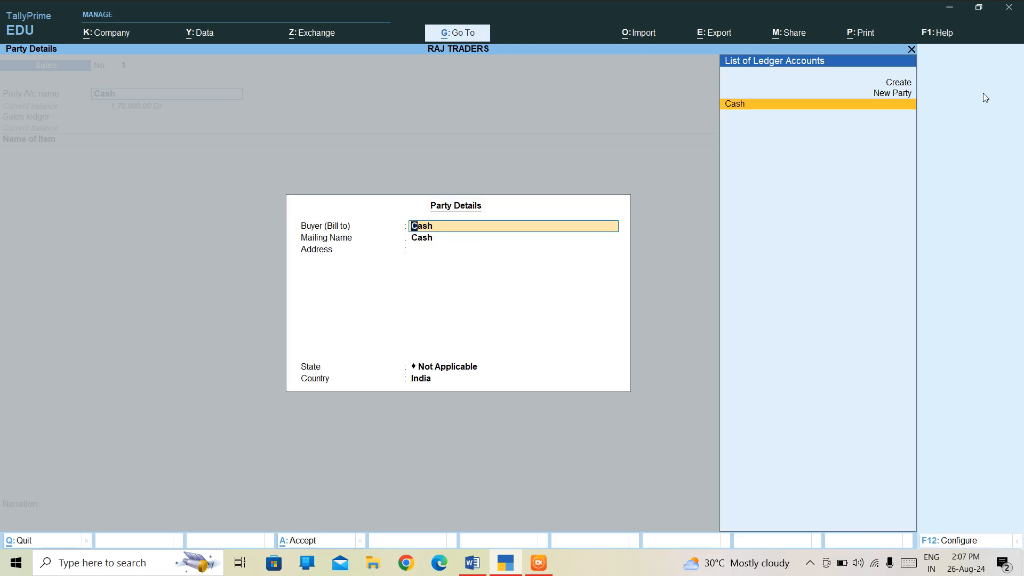
Fill in the party details with mailing name RAAJAN TRADERS and address DELHI, and accept them
{"action": "key", "text": "Return"}
{"action": "type", "text": "R"}
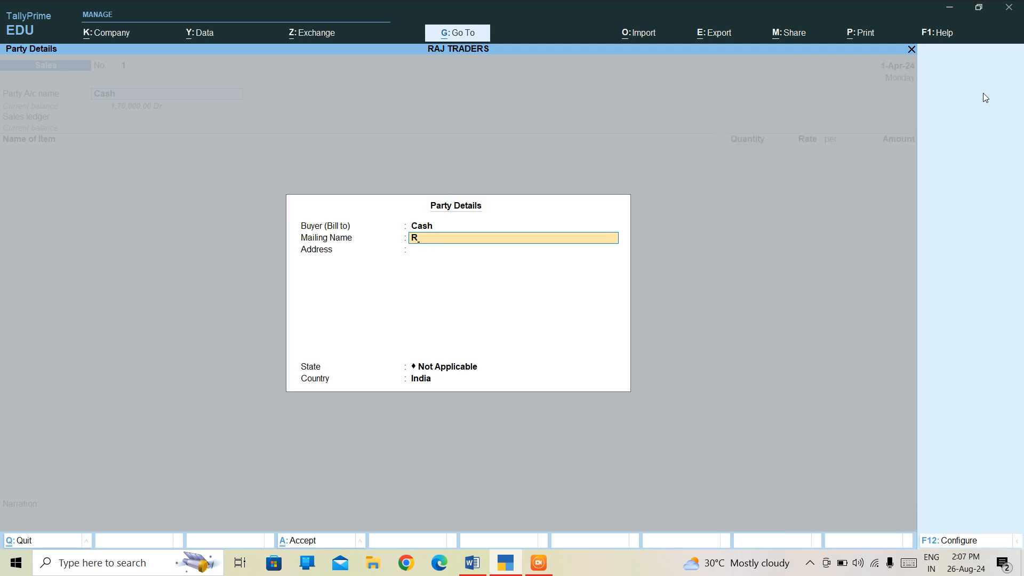
{"action": "type", "text": "AAJAN TRADERS"}
{"action": "key", "text": "Return"}
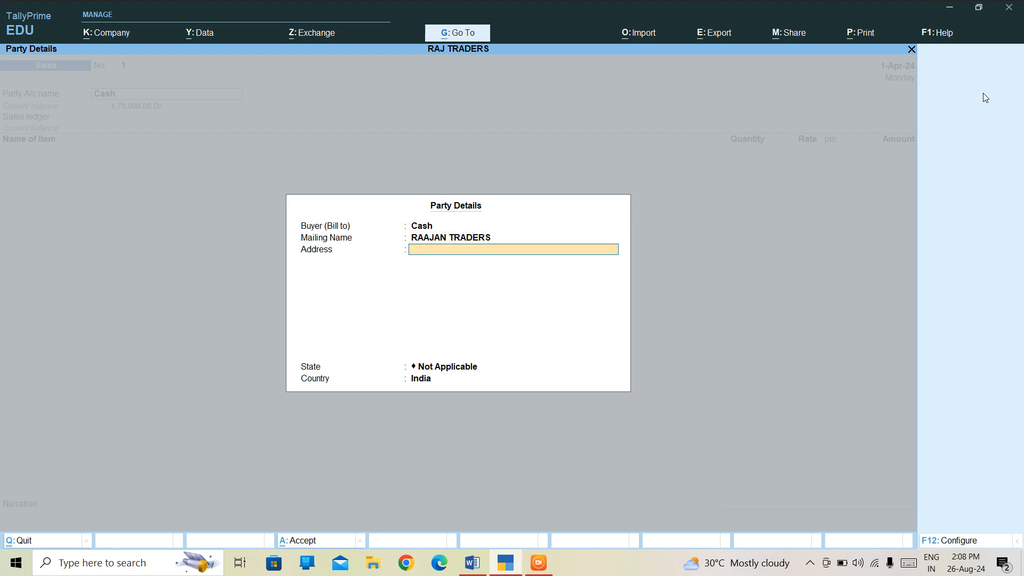
{"action": "type", "text": "DELHI"}
{"action": "key", "text": "ctrl+a"}
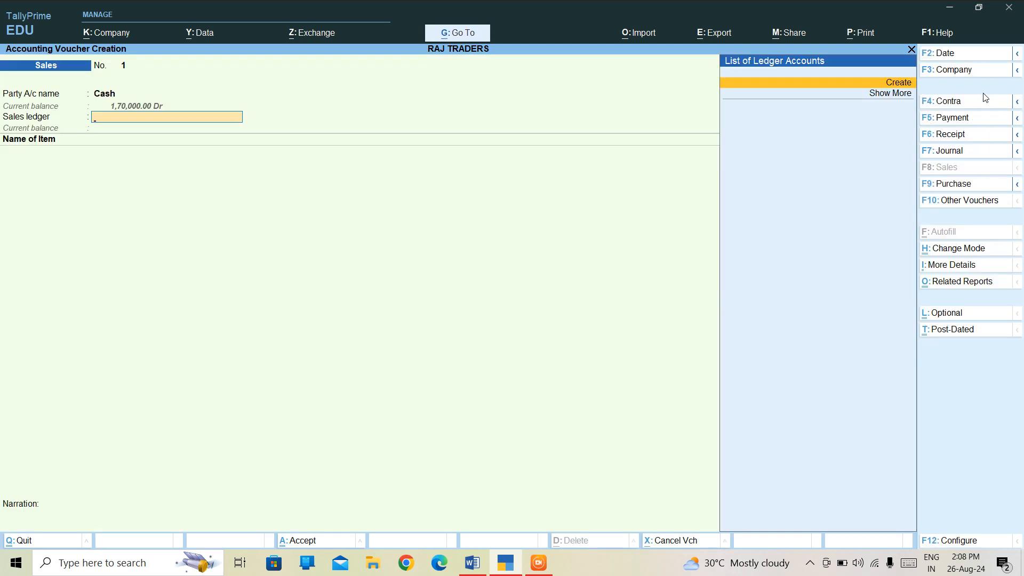
Create a ledger named SALES under Sales Accounts and use it as the voucher's sales ledger
{"action": "type", "text": "S"}
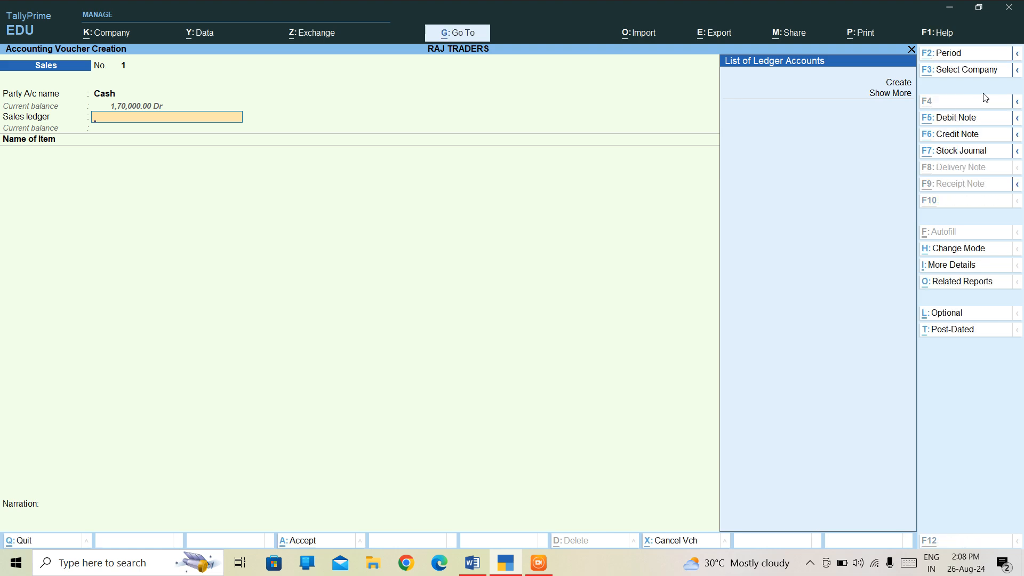
{"action": "key", "text": "alt+c"}
{"action": "type", "text": "SALE"}
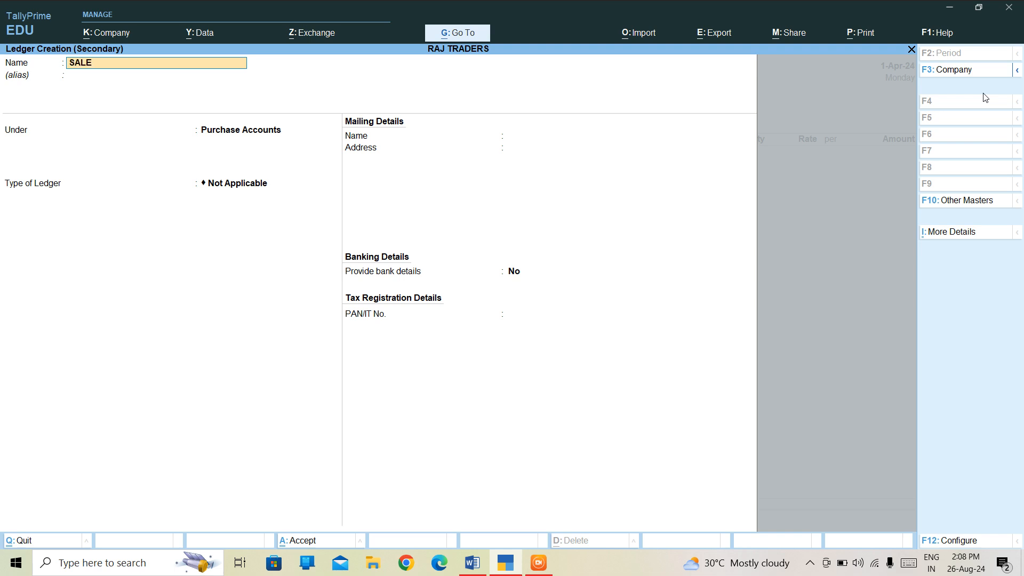
{"action": "key", "text": "Return"}
{"action": "key", "text": "Return"}
{"action": "type", "text": "SAL"}
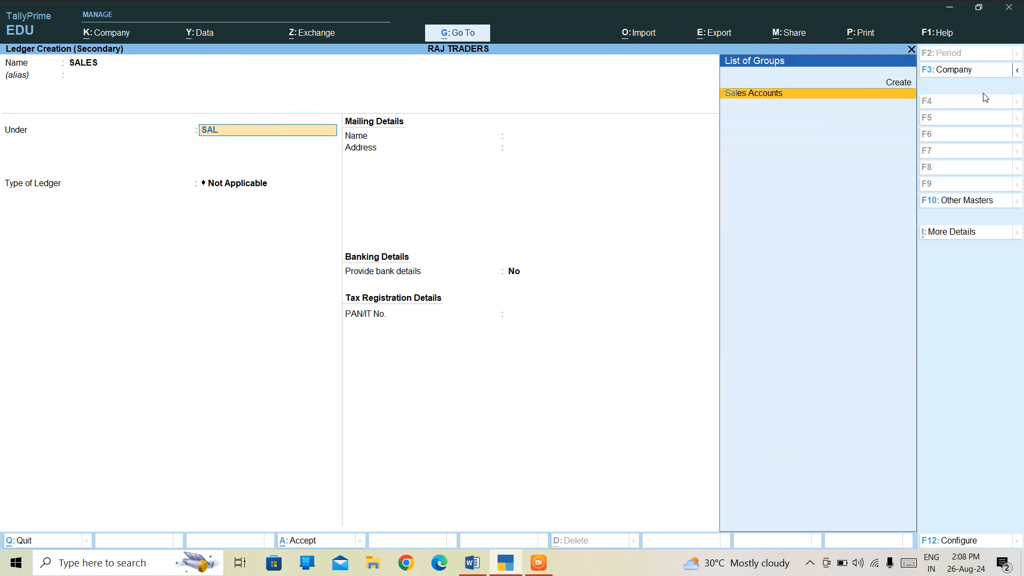
{"action": "key", "text": "Return"}
{"action": "key", "text": "ctrl+a"}
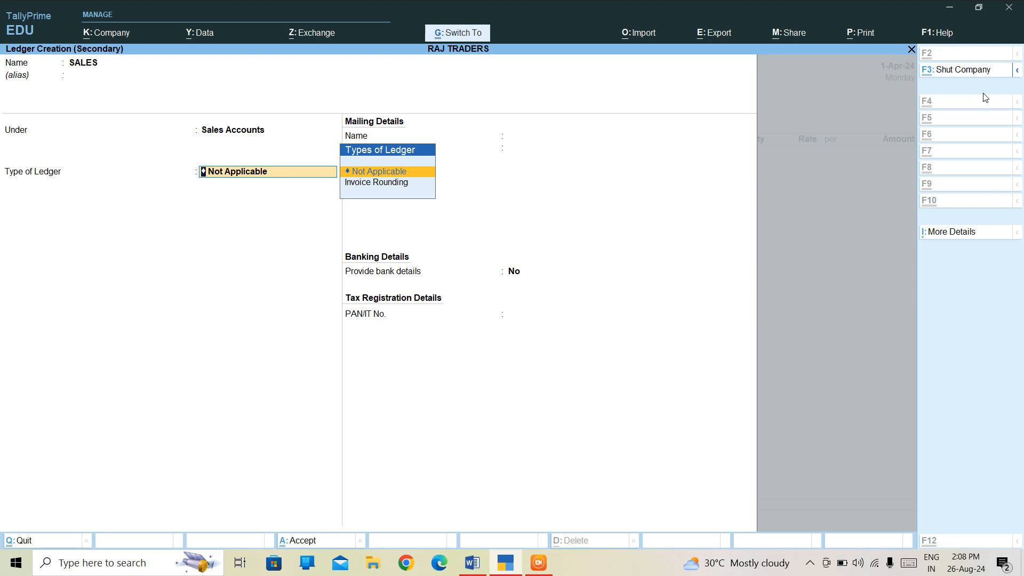
{"action": "key", "text": "Return"}
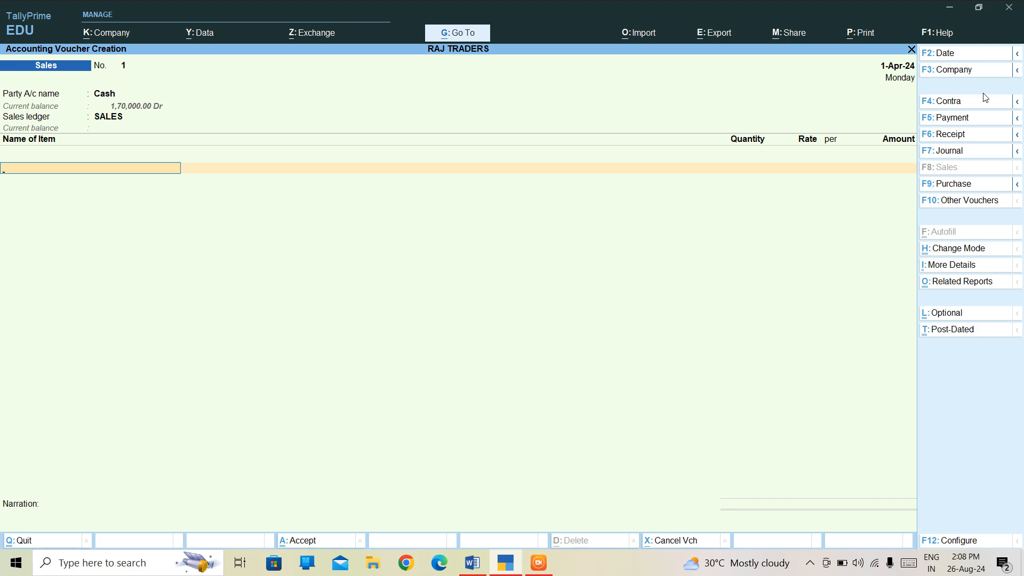
Add the stock item ARROW SHIRT L, allocating 15 PCS from the DELHI location
{"action": "key", "text": "Return"}
{"action": "key", "text": "BackSpace"}
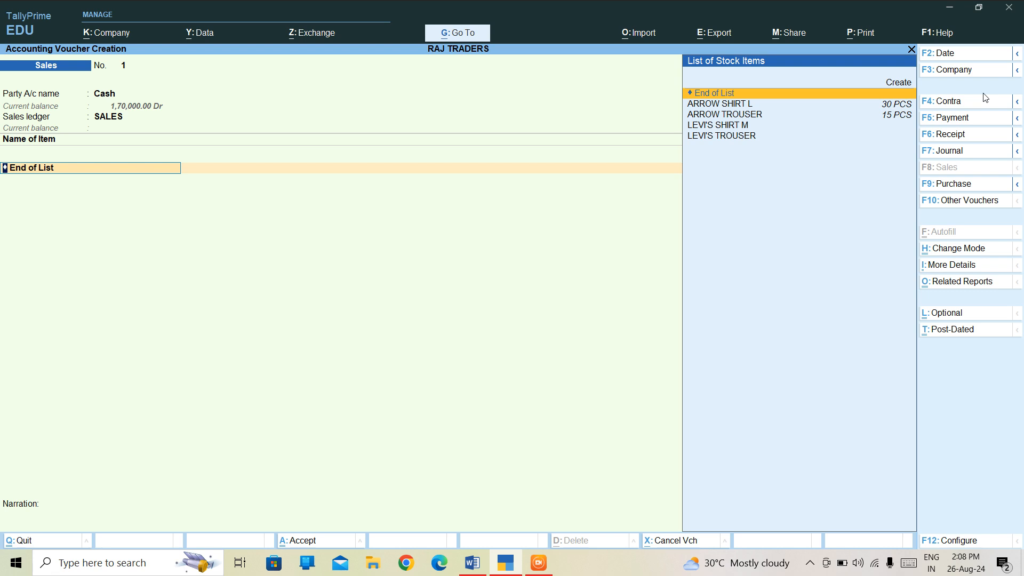
{"action": "key", "text": "Down"}
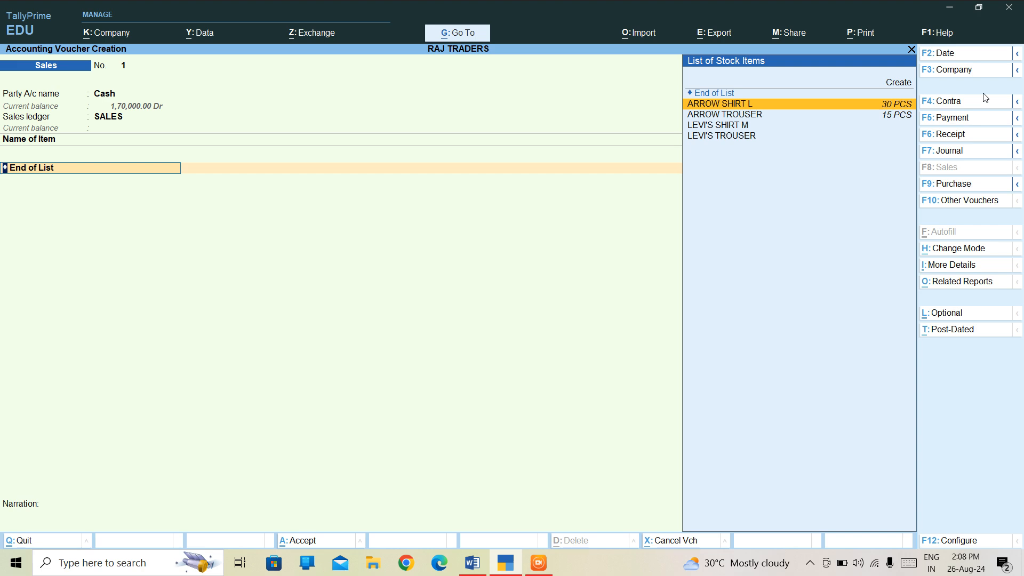
{"action": "key", "text": "Return"}
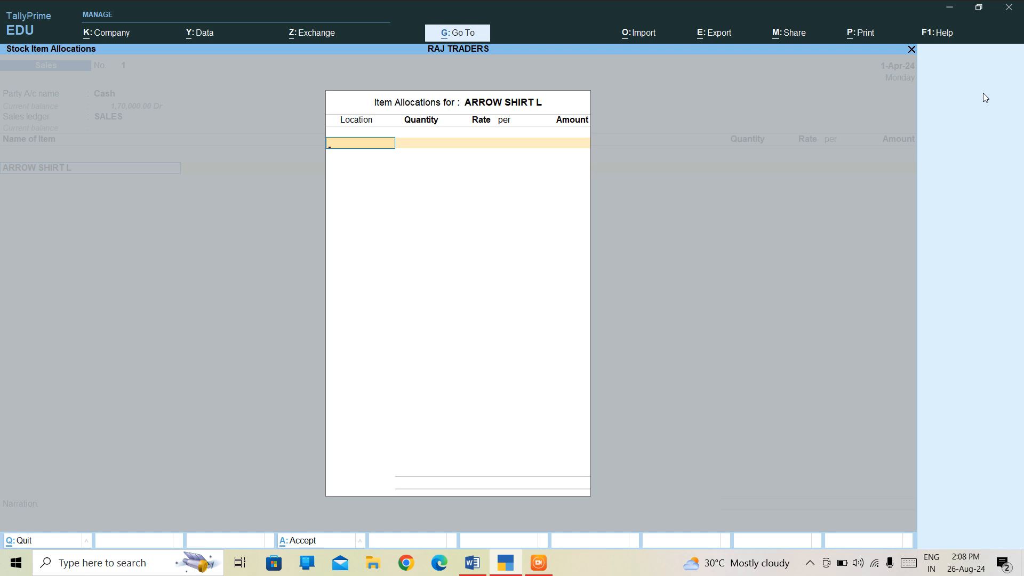
{"action": "type", "text": "D"}
{"action": "key", "text": "Return"}
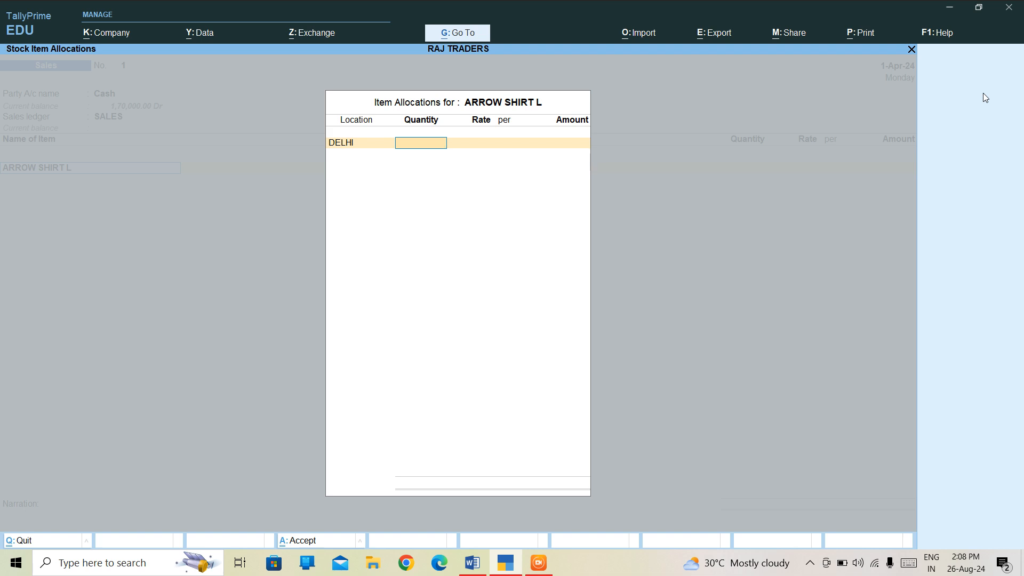
{"action": "type", "text": "5"}
{"action": "key", "text": "Return"}
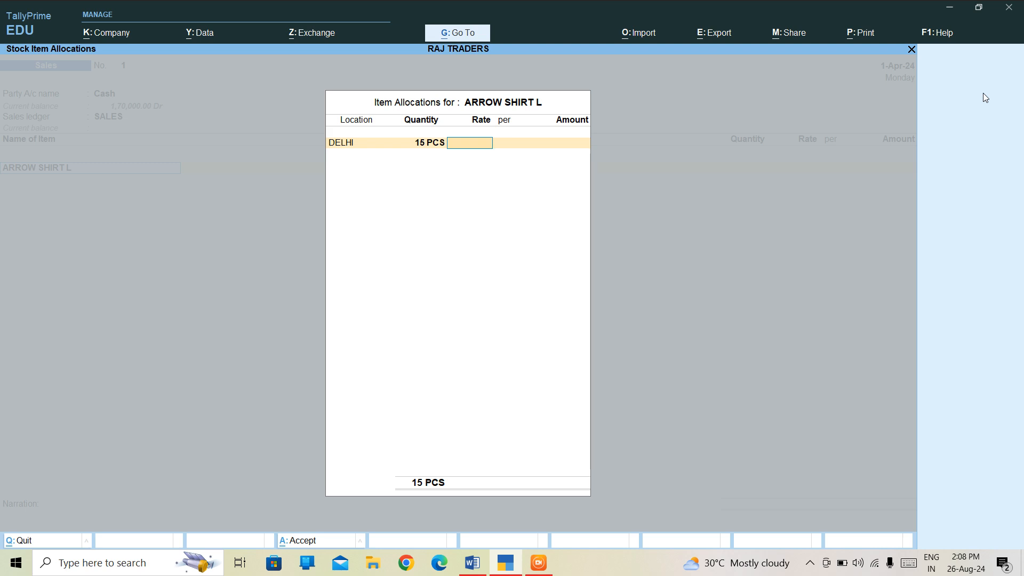
{"action": "type", "text": "5000"}
{"action": "key", "text": "Return"}
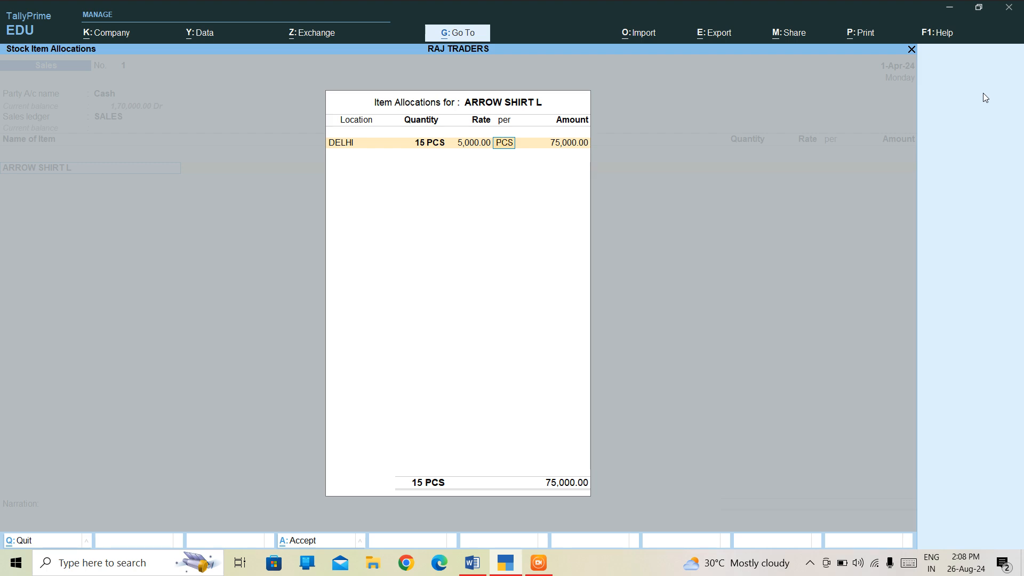
{"action": "key", "text": "BackSpace"}
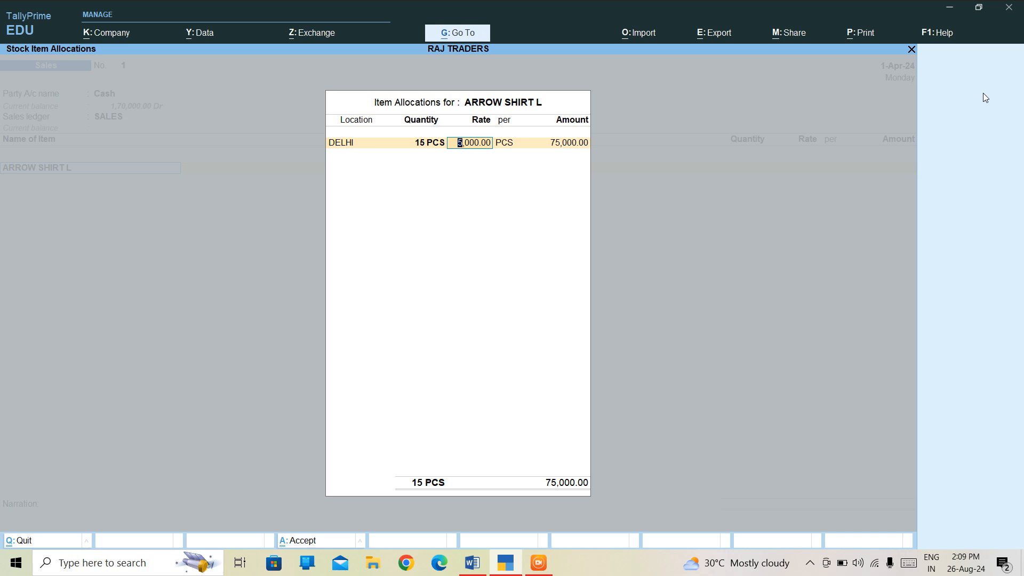
Set the ARROW SHIRT L rate to 3,000 per PCS and accept its allocation and voucher line
{"action": "type", "text": "3000"}
{"action": "key", "text": "Return"}
{"action": "key", "text": "Return"}
{"action": "key", "text": "Return"}
{"action": "key", "text": "Return"}
{"action": "key", "text": "Return"}
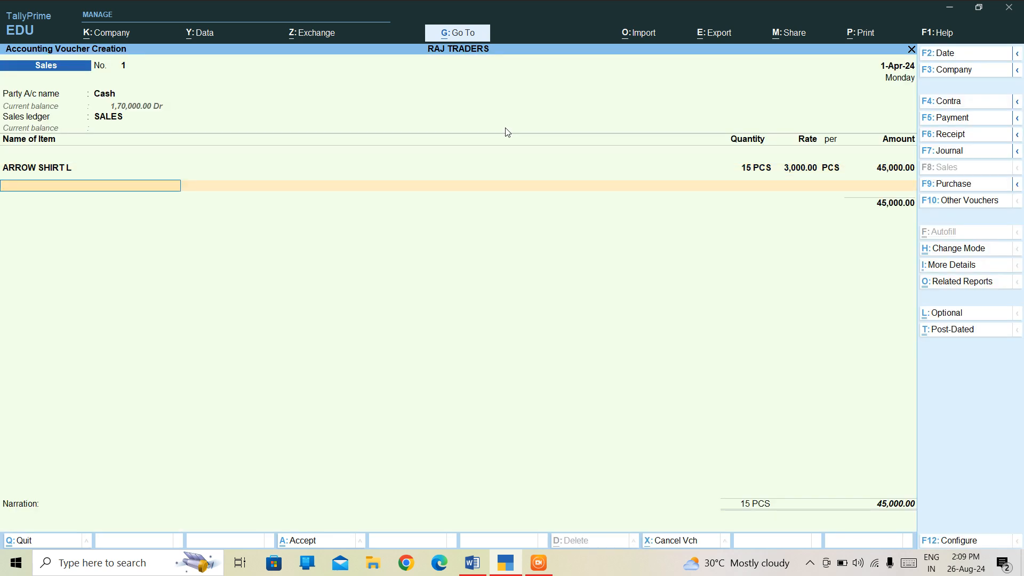
{"action": "key", "text": "Return"}
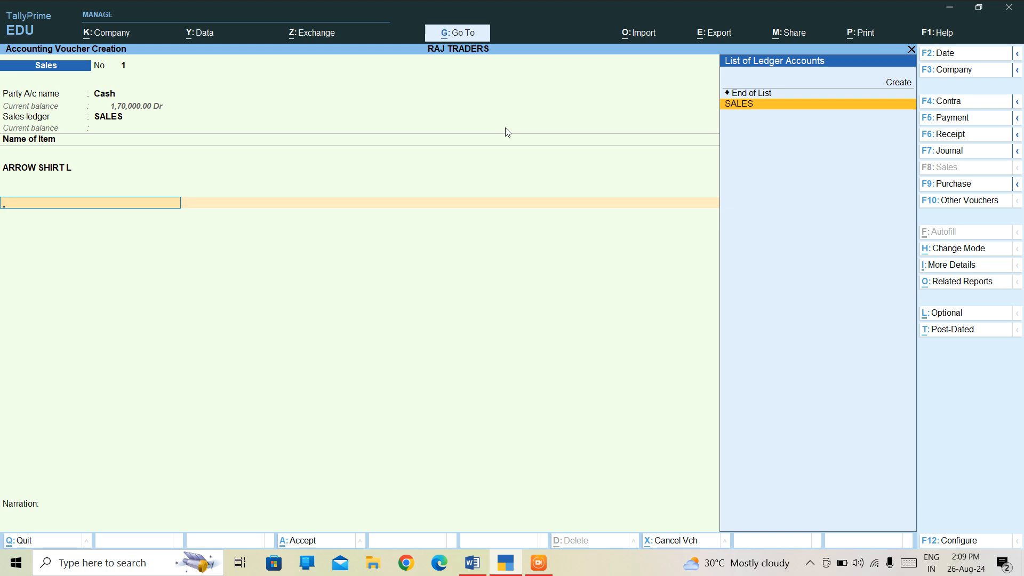
{"action": "key", "text": "BackSpace"}
{"action": "key", "text": "Return"}
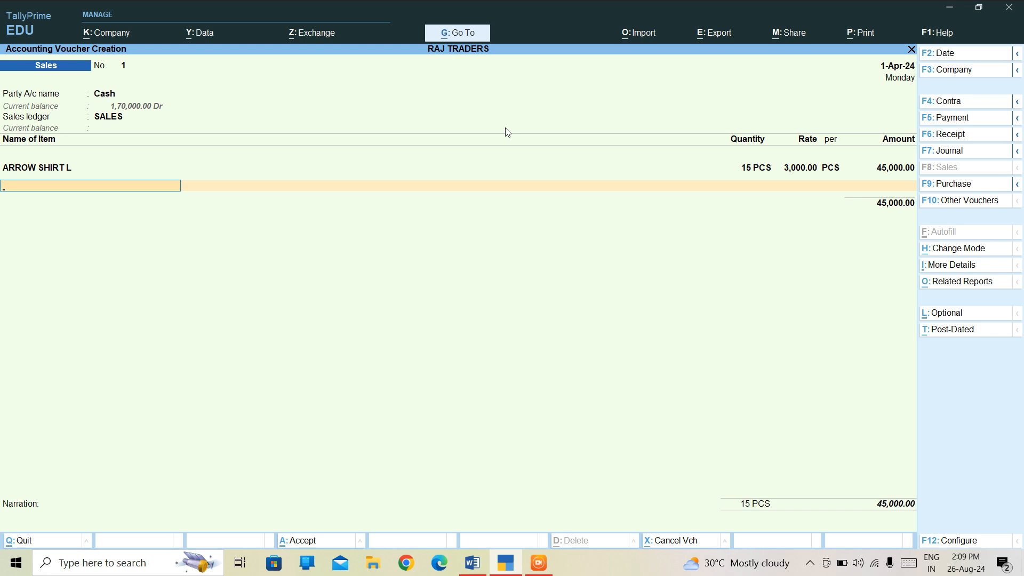
{"action": "type", "text": "H"}
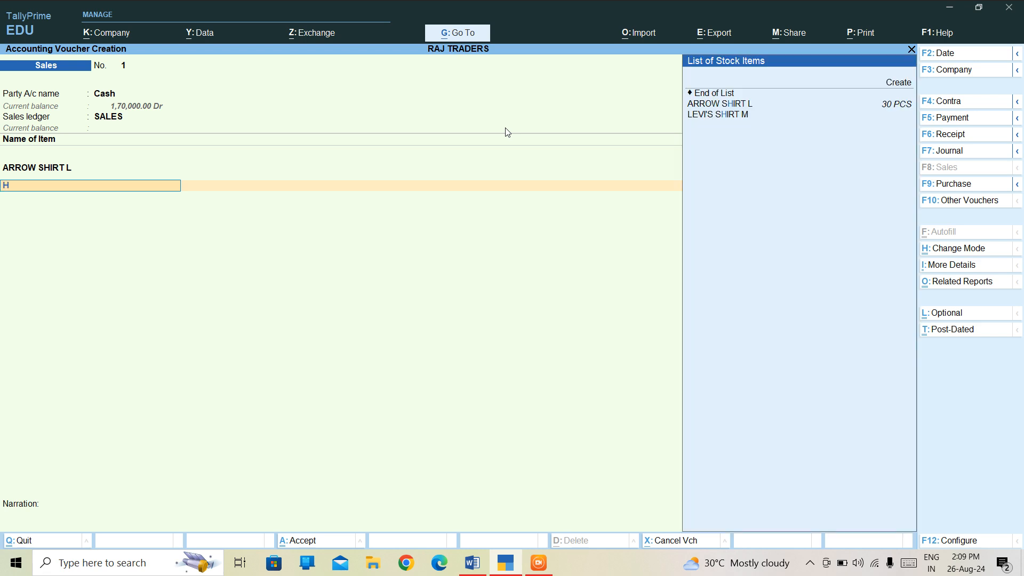
{"action": "key", "text": "BackSpace"}
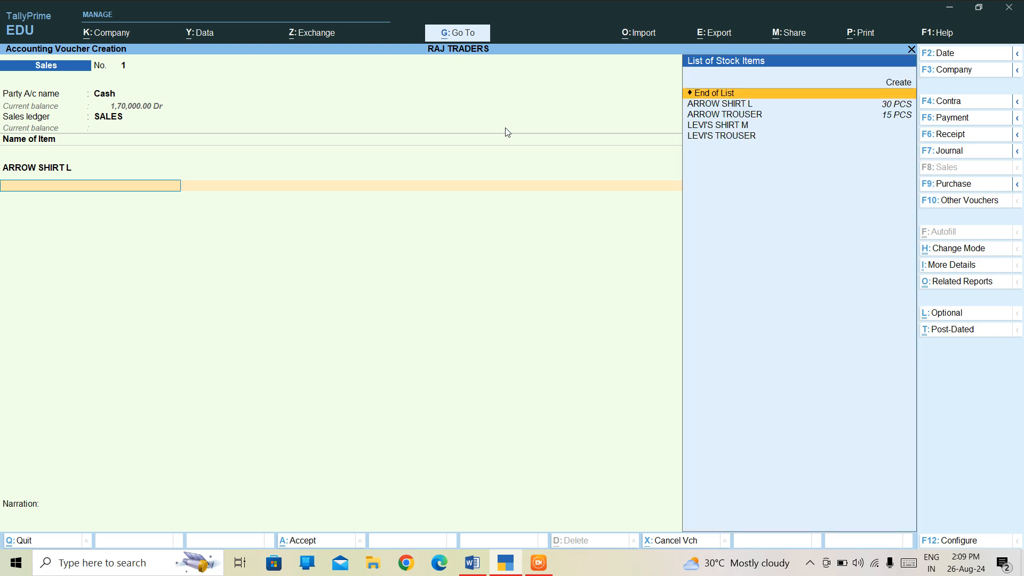
Add the stock item ARROW TROUSER, allocating 15 PCS from the DELHI location at 1,000 per PCS
{"action": "key", "text": "Down"}
{"action": "key", "text": "Down"}
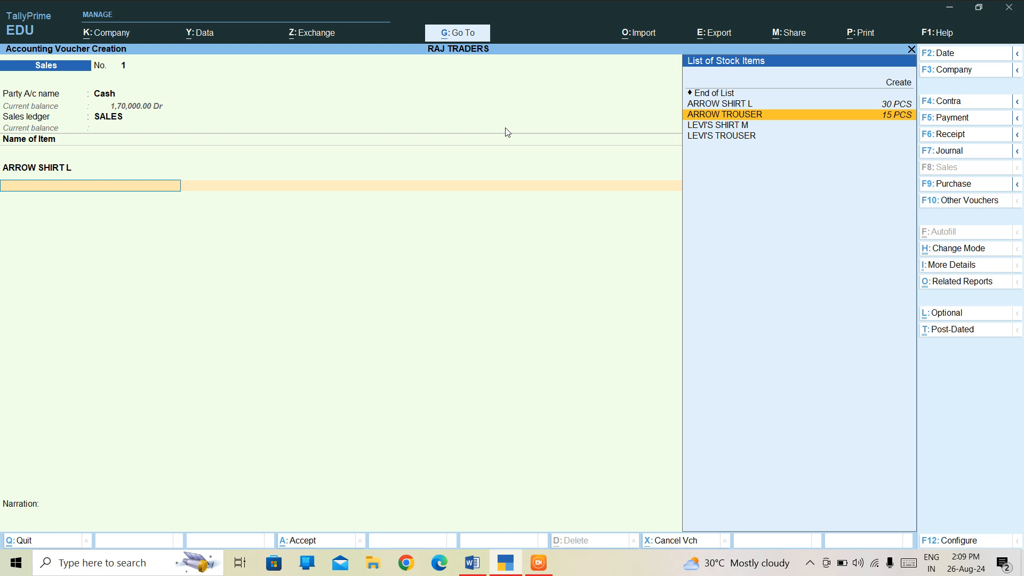
{"action": "key", "text": "Return"}
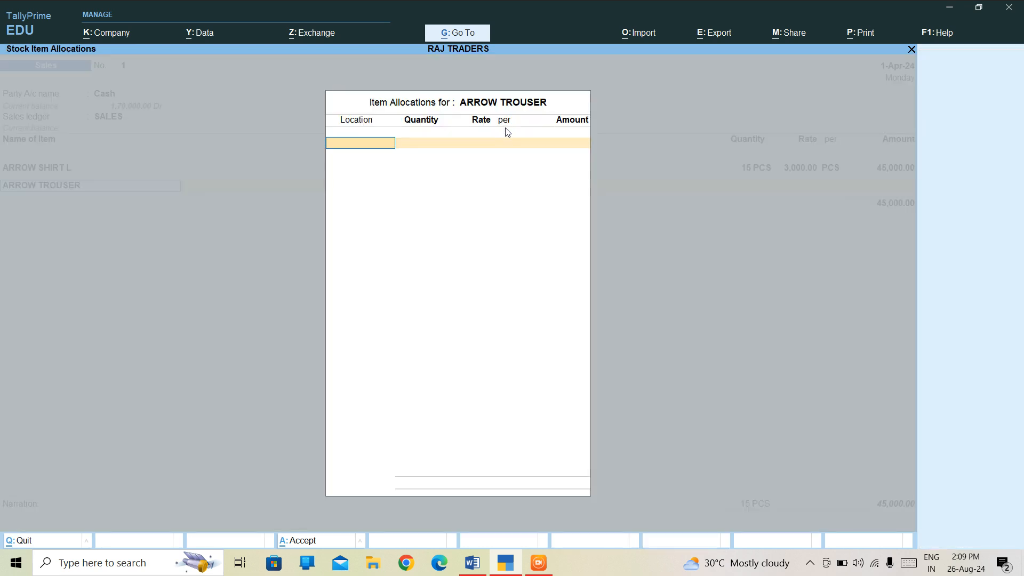
{"action": "type", "text": "DE"}
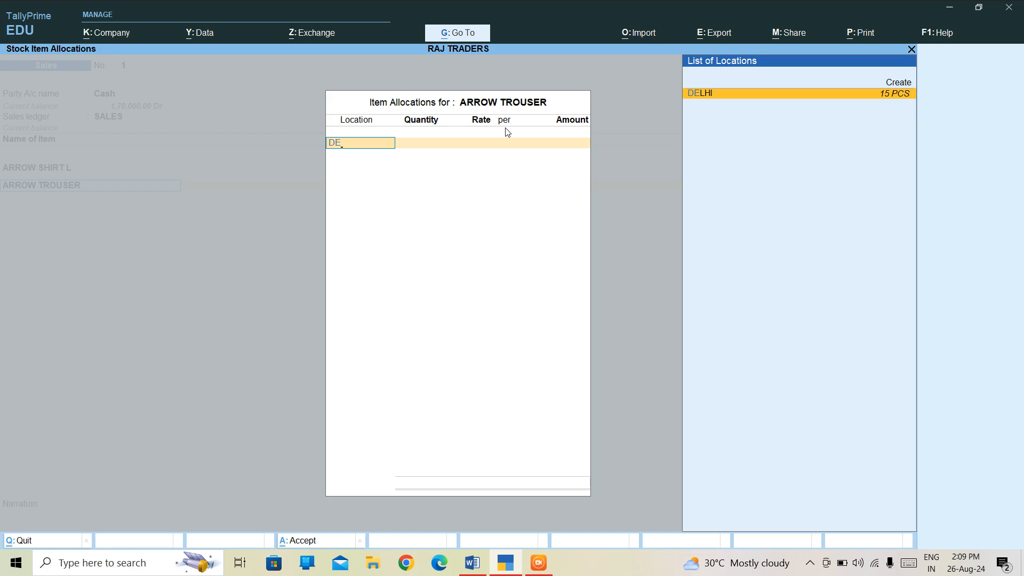
{"action": "key", "text": "Return"}
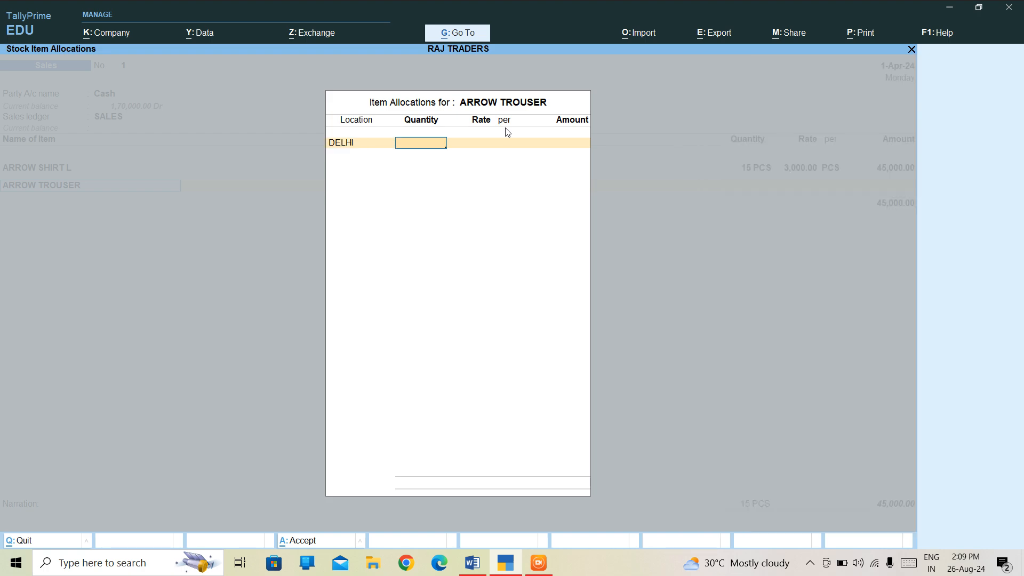
{"action": "type", "text": "15"}
{"action": "key", "text": "Return"}
{"action": "type", "text": "1,000"}
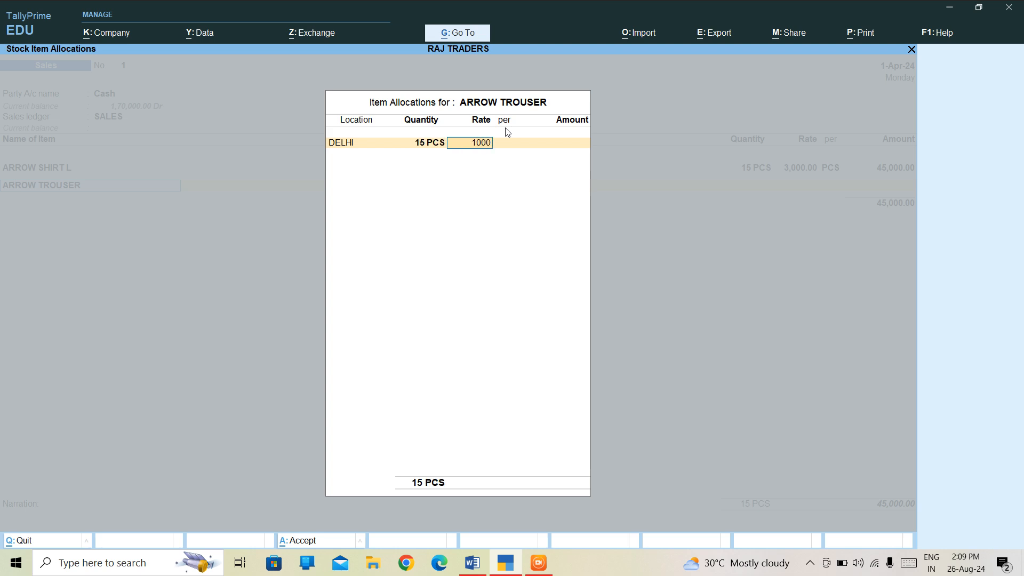
{"action": "key", "text": "Return"}
{"action": "key", "text": "Return"}
{"action": "key", "text": "Return"}
{"action": "key", "text": "Return"}
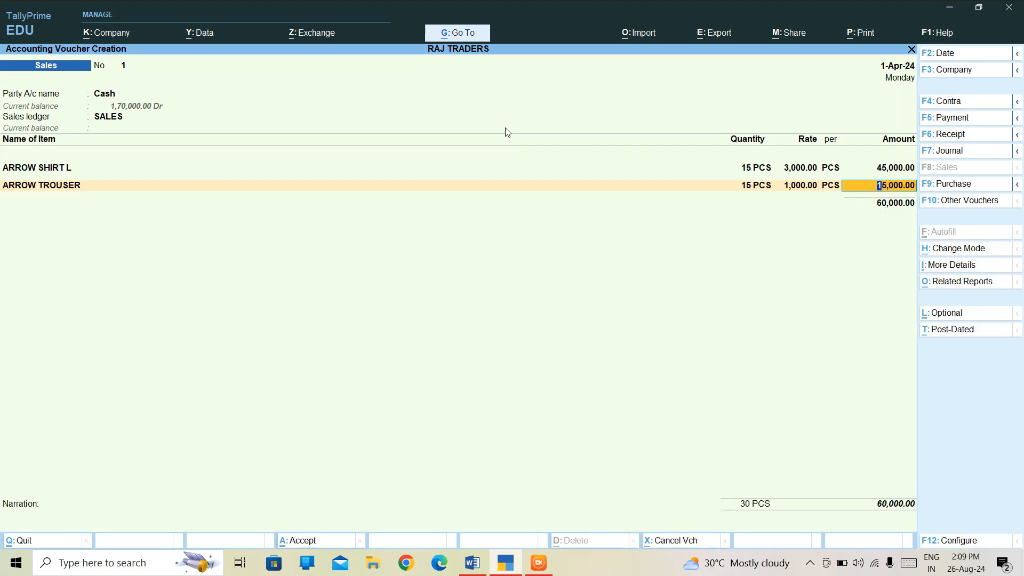
Complete the item lines, enter the narration "GOODS SOLD ON CASH TO RAAJAN TRADERS.", save the sales voucher and leave voucher creation
{"action": "key", "text": "Return"}
{"action": "key", "text": "Return"}
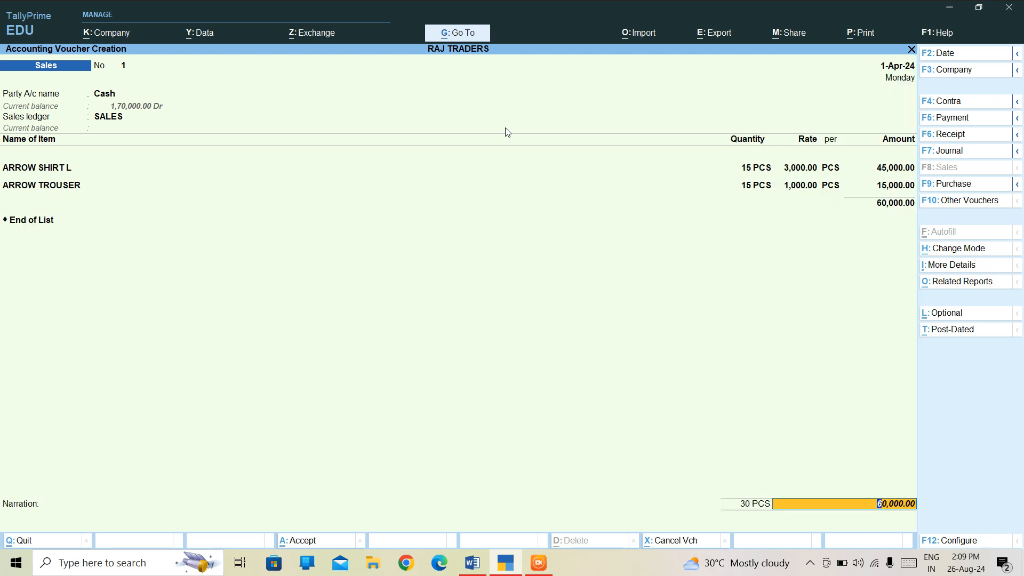
{"action": "key", "text": "Return"}
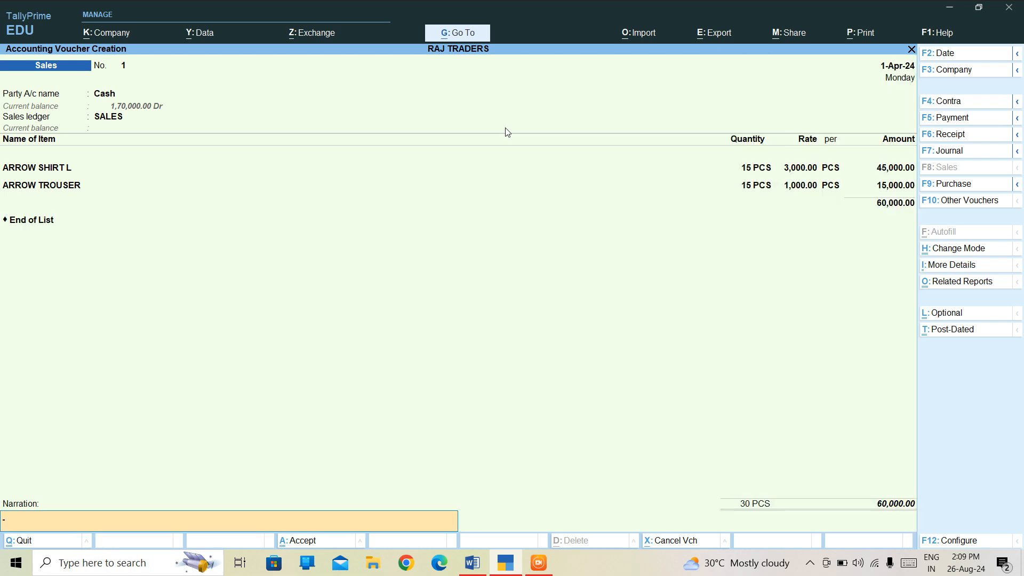
{"action": "type", "text": "GOODS SOLD ON CASH TO"}
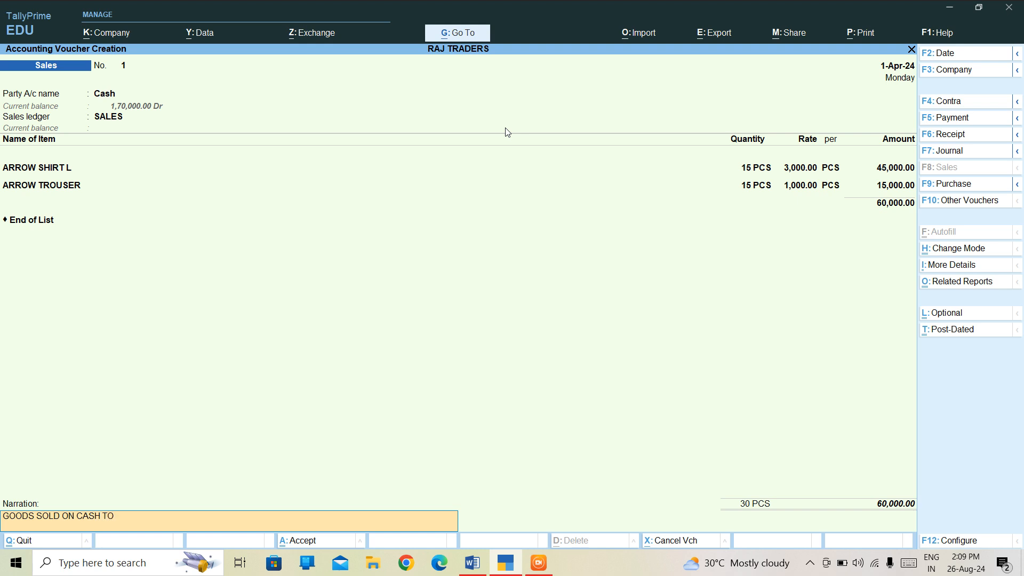
{"action": "type", "text": " RAAJAN TRADERS."}
{"action": "key", "text": "Return"}
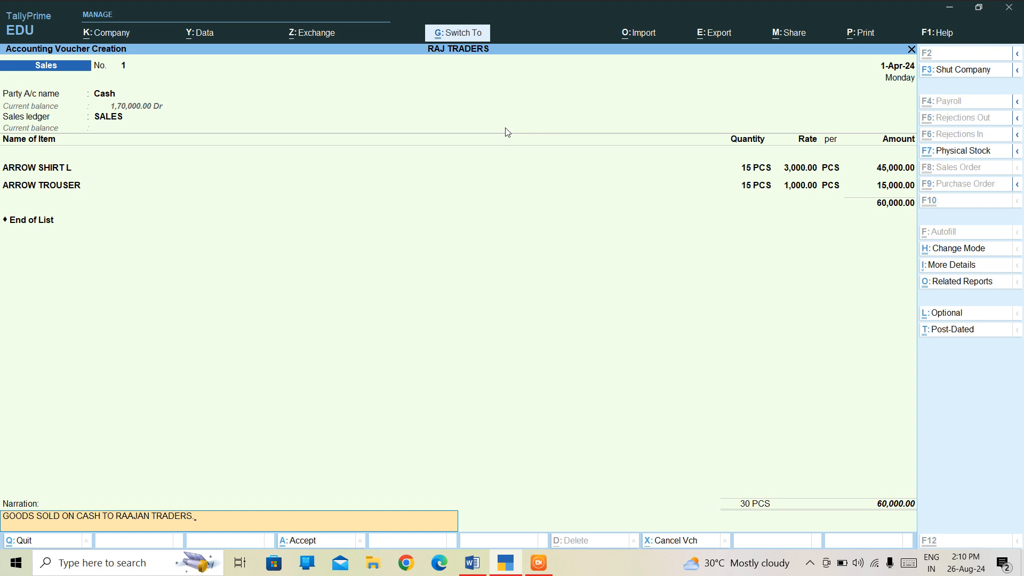
{"action": "key", "text": "Escape"}
{"action": "key", "text": "Return"}
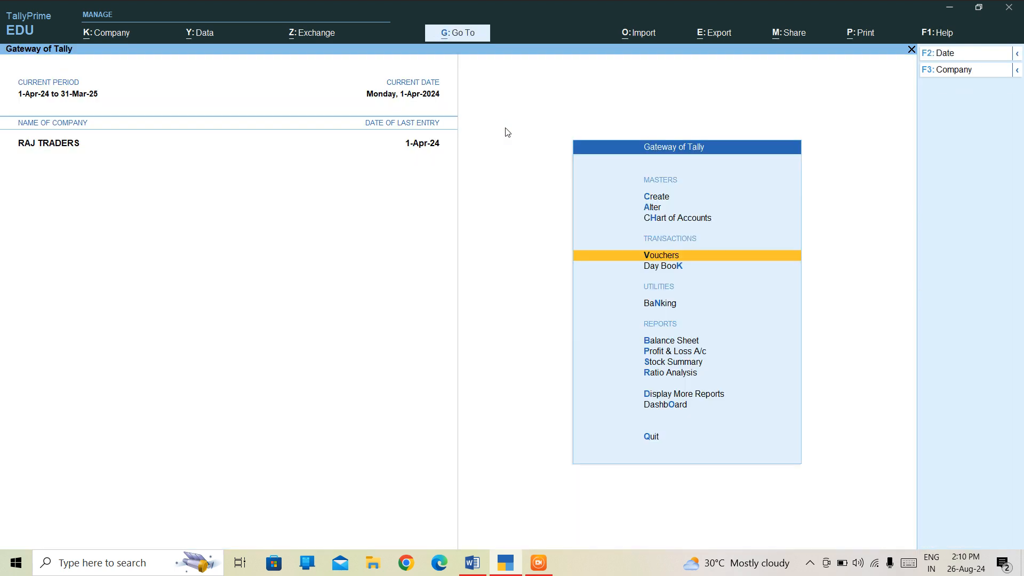
Open the Day Book, examine the vouchers recorded for 1-Apr-24, and close it
{"action": "key", "text": "Down"}
{"action": "key", "text": "Down"}
{"action": "key", "text": "Down"}
{"action": "key", "text": "Down"}
{"action": "key", "text": "Down"}
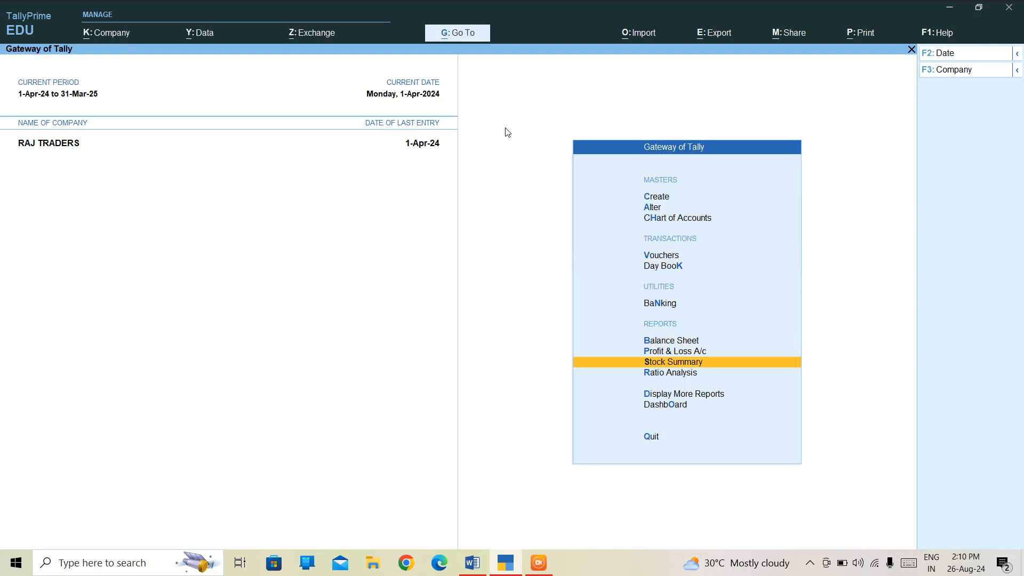
{"action": "key", "text": "Up"}
{"action": "key", "text": "Up"}
{"action": "key", "text": "Up"}
{"action": "key", "text": "Up"}
{"action": "key", "text": "Return"}
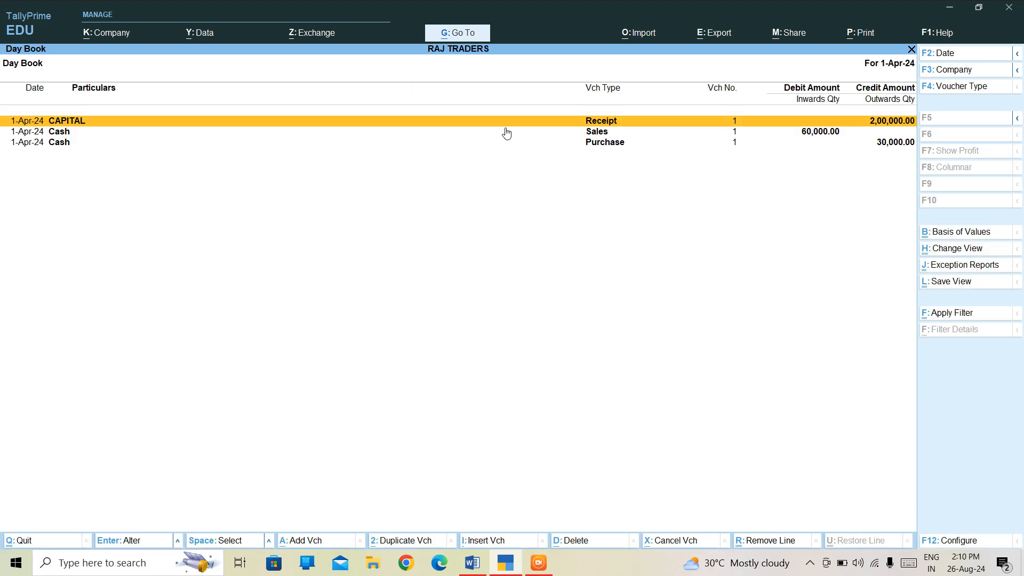
{"action": "key", "text": "Up"}
{"action": "key", "text": "Down"}
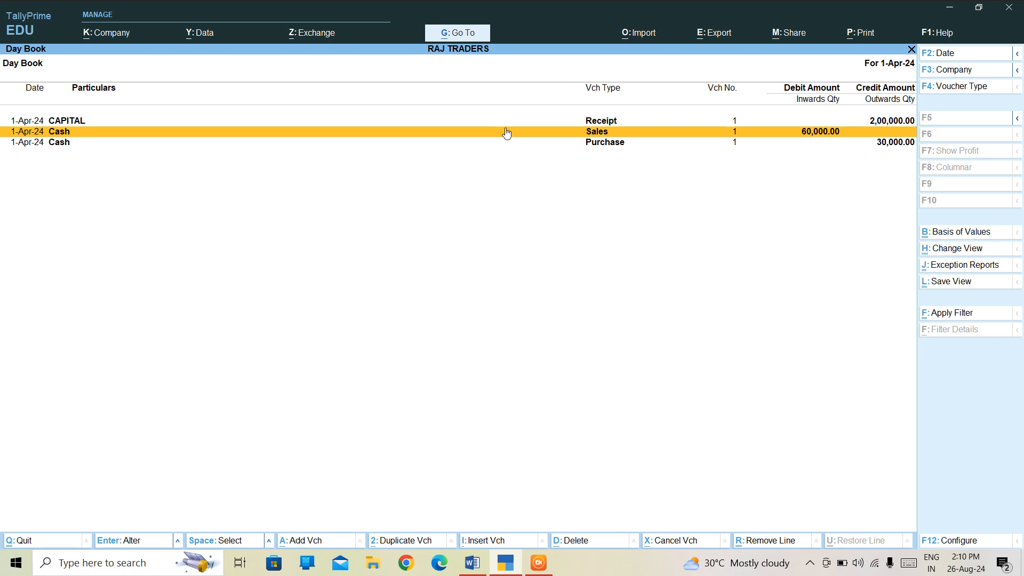
{"action": "key", "text": "Escape"}
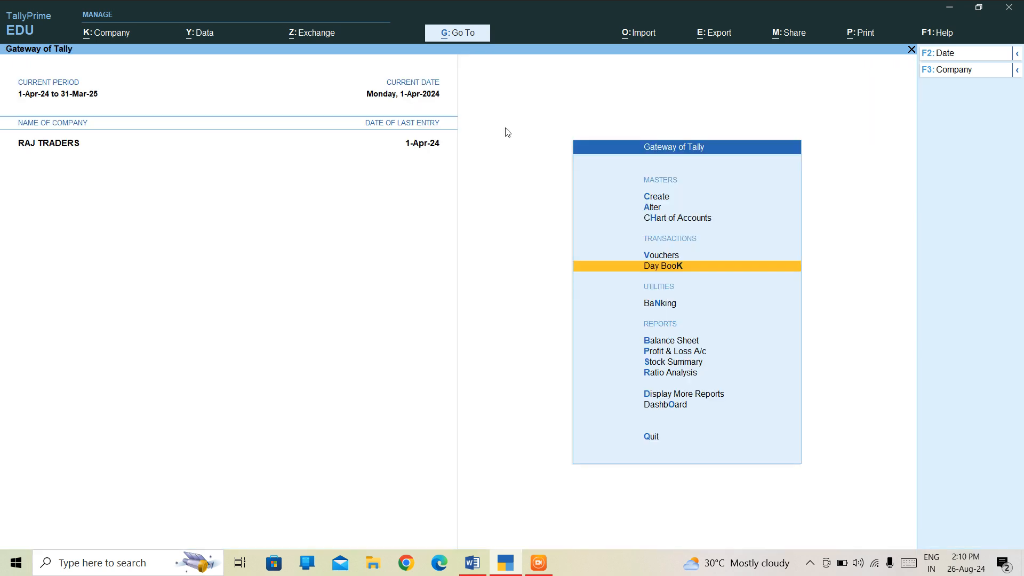
Open the Profit & Loss A/c report, examine the closing stock and nett profit, and close it
{"action": "key", "text": "Down"}
{"action": "key", "text": "Down"}
{"action": "key", "text": "Down"}
{"action": "key", "text": "Return"}
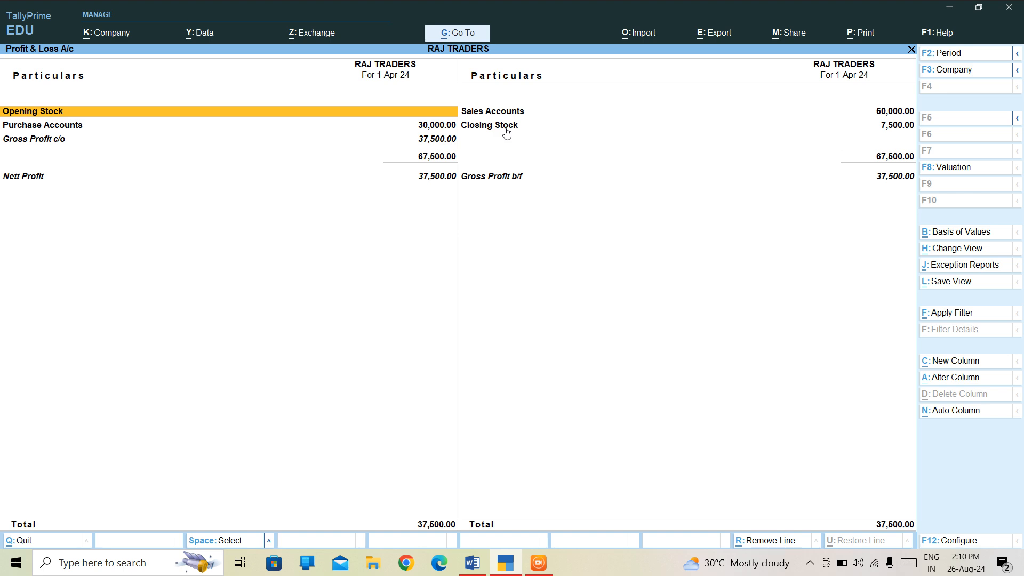
{"action": "key", "text": "Down"}
{"action": "left_click", "coordinate": [506, 133]}
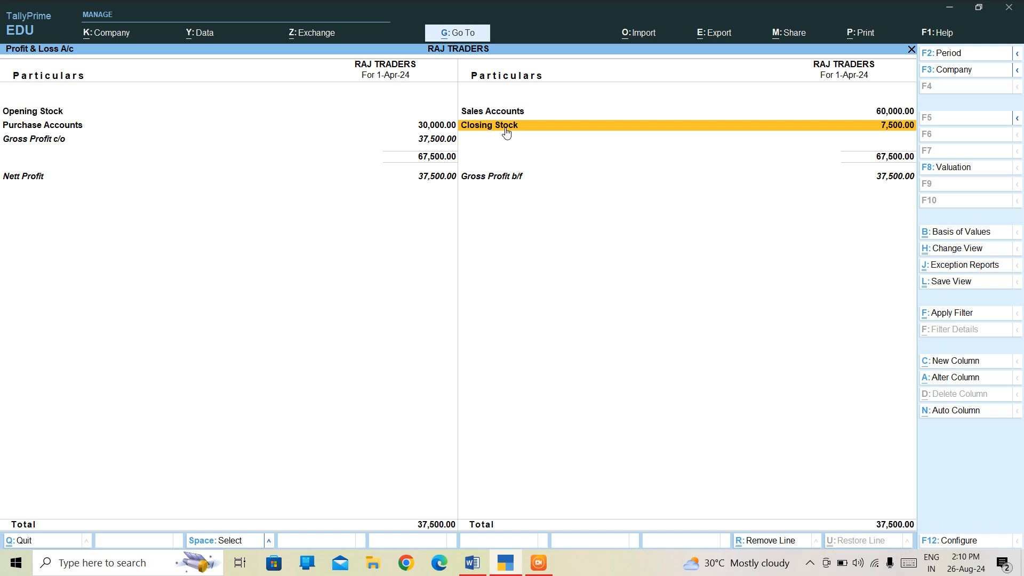
{"action": "key", "text": "Down"}
{"action": "key", "text": "Left"}
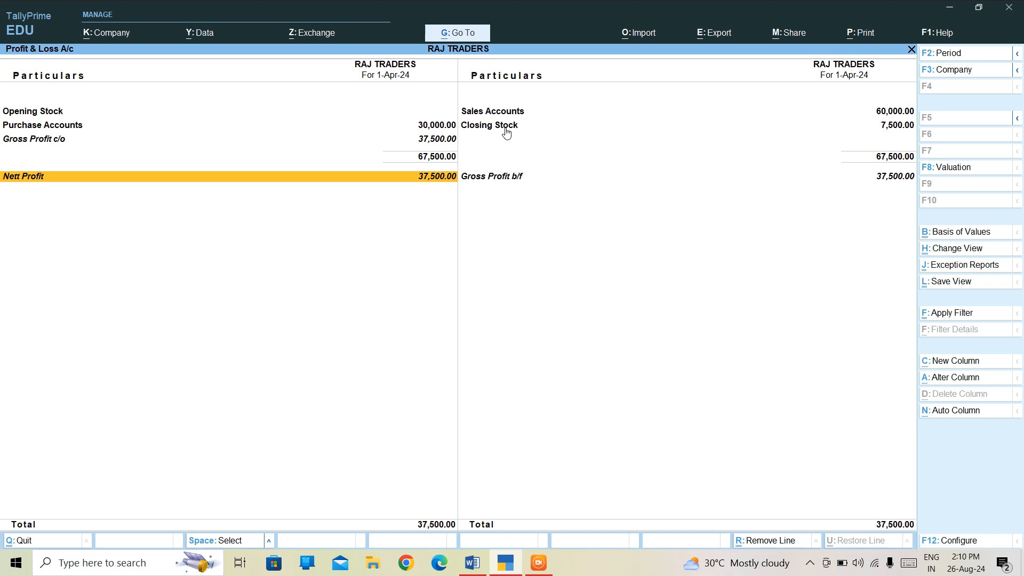
{"action": "key", "text": "Escape"}
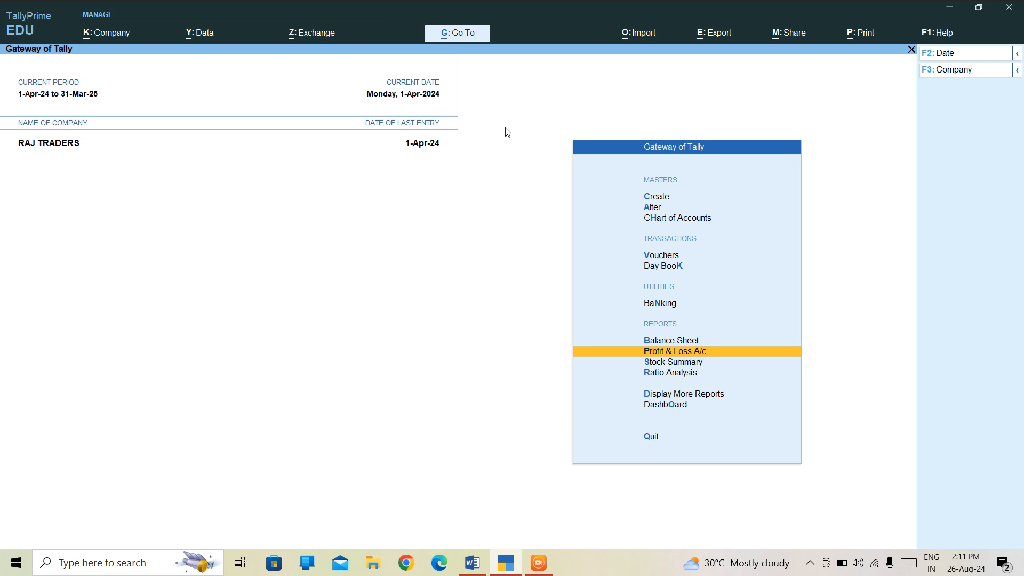
Reopen the Profit & Loss A/c report to check its Nett Profit line again, and close it
{"action": "key", "text": "Return"}
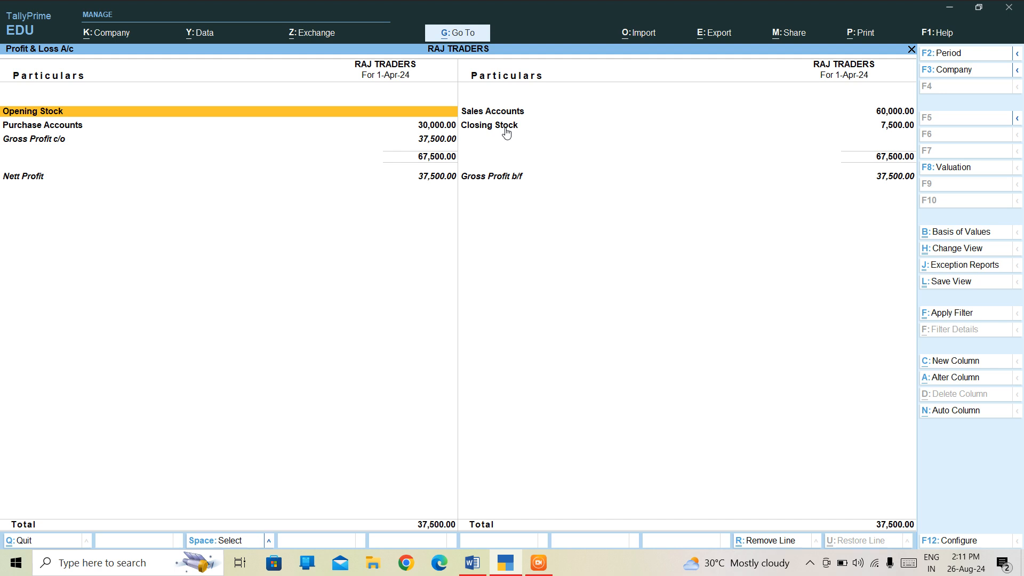
{"action": "key", "text": "Down"}
{"action": "key", "text": "Down"}
{"action": "key", "text": "Down"}
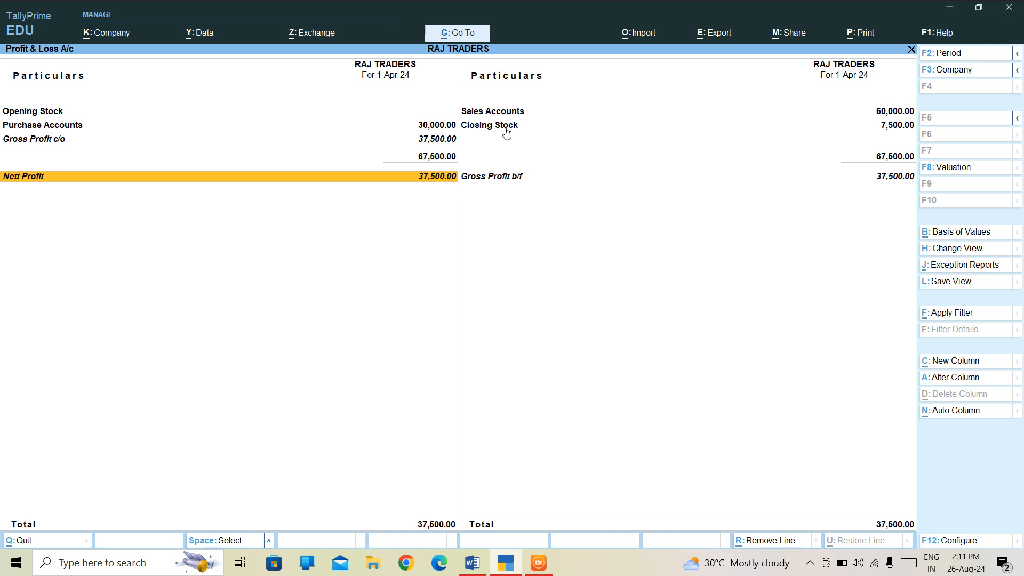
{"action": "key", "text": "Escape"}
Start a new accounting voucher for RAJ TRADERS
{"action": "key", "text": "Up"}
{"action": "key", "text": "Up"}
{"action": "key", "text": "Up"}
{"action": "key", "text": "Up"}
{"action": "key", "text": "Up"}
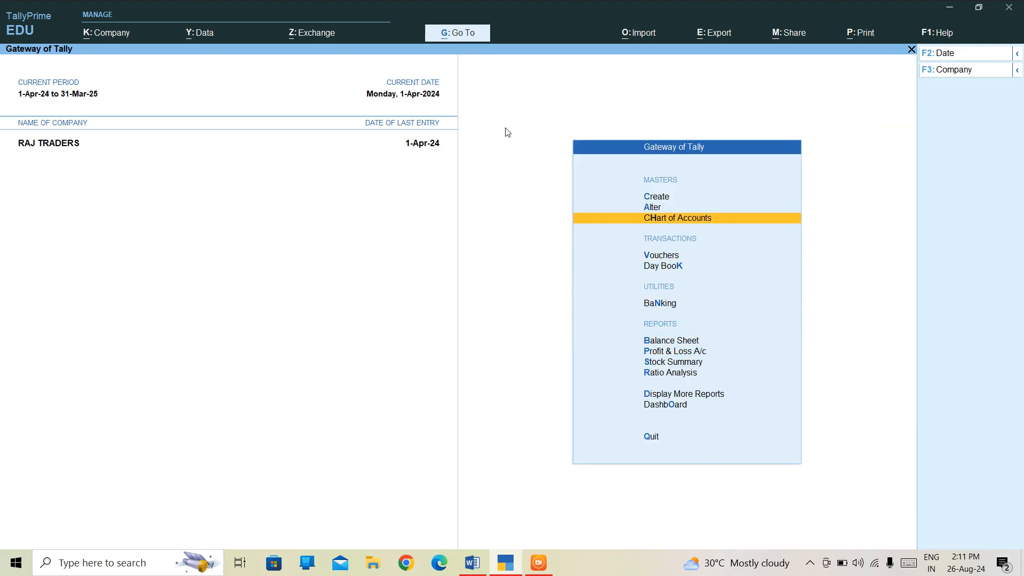
{"action": "key", "text": "Down"}
{"action": "key", "text": "Return"}
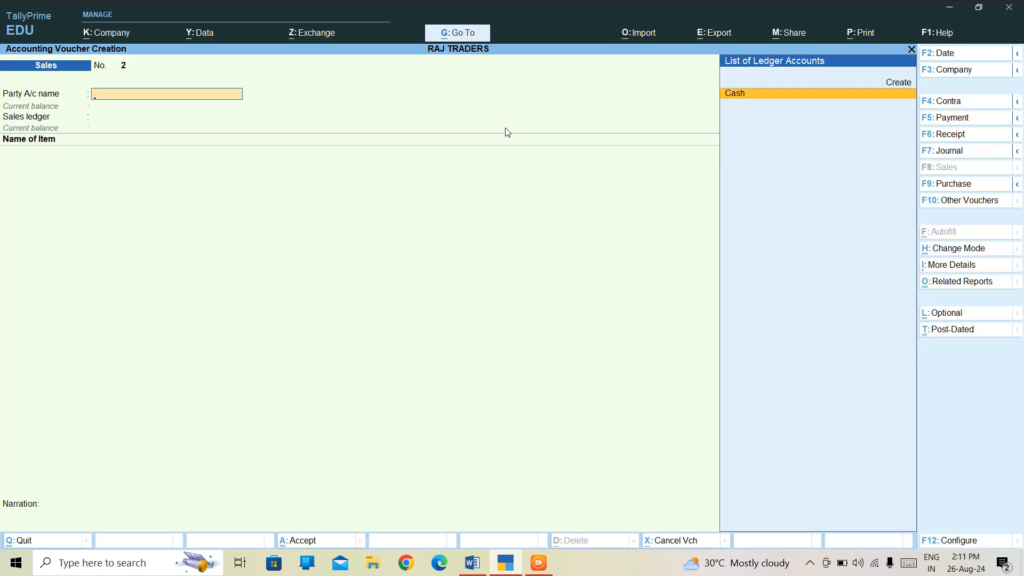
Bring up the list of other voucher types and include the inactive ones
{"action": "key", "text": "F10"}
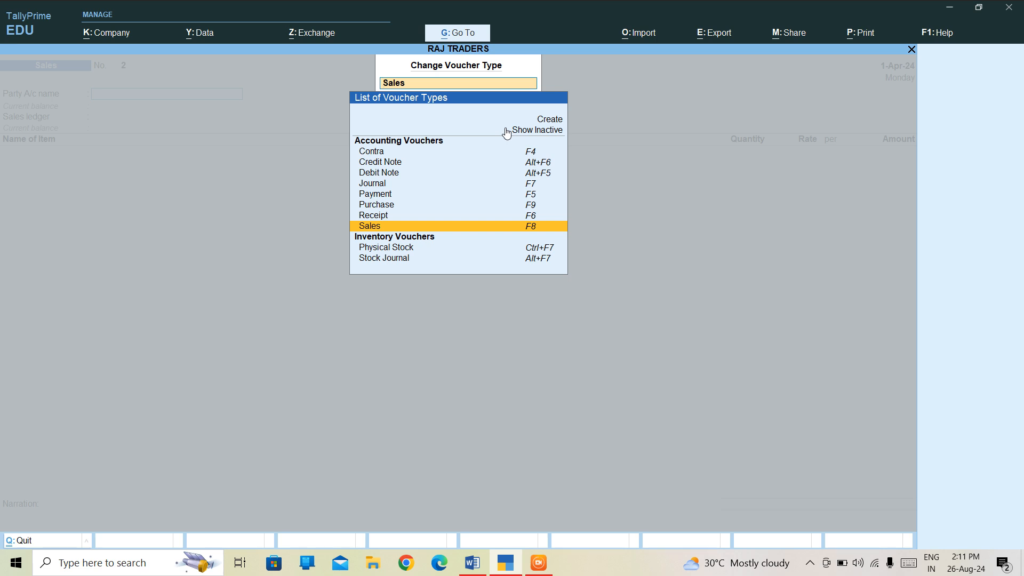
{"action": "key", "text": "Up"}
{"action": "key", "text": "Up"}
{"action": "key", "text": "Up"}
{"action": "key", "text": "Up"}
{"action": "key", "text": "Up"}
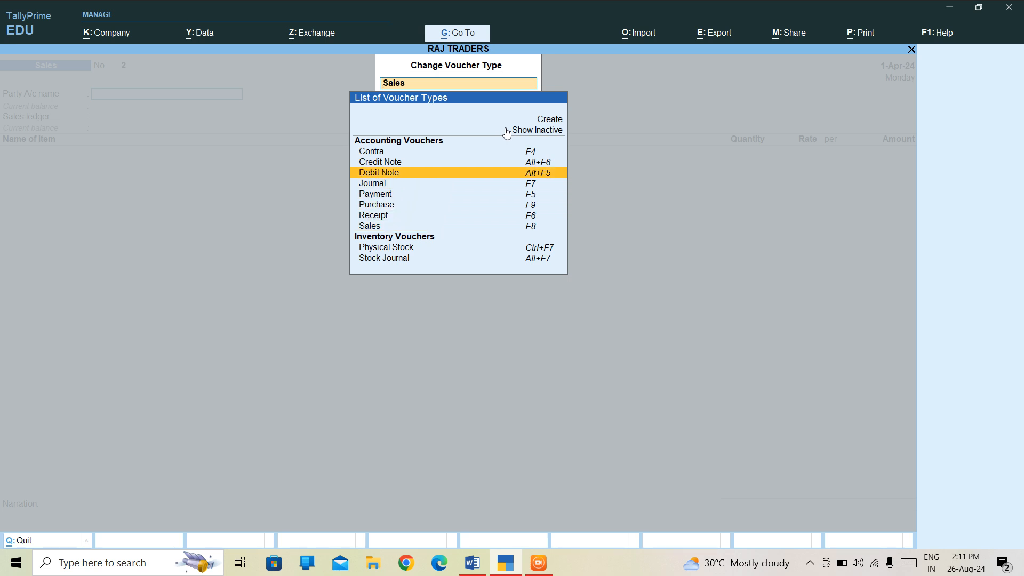
{"action": "type", "text": "s"}
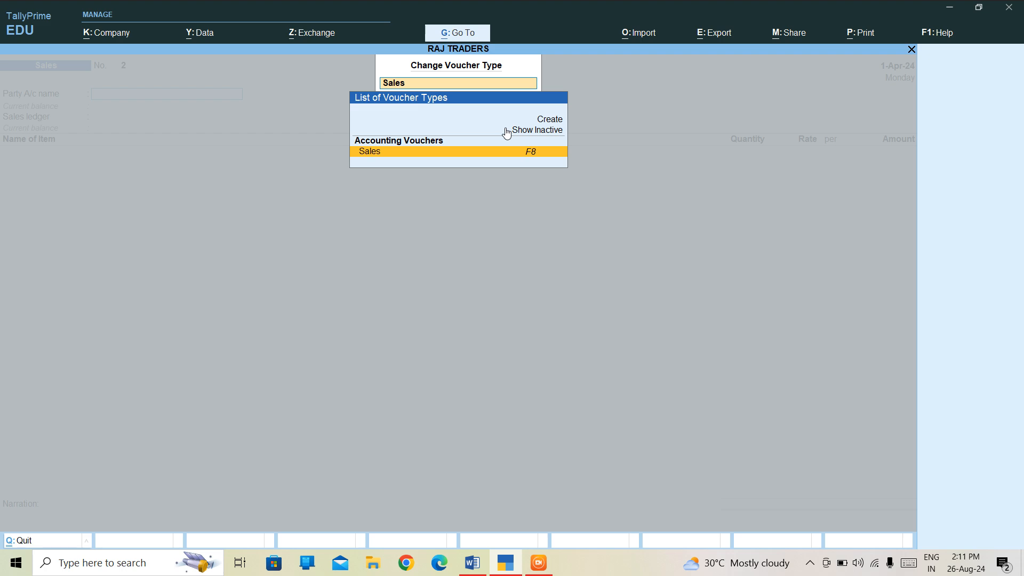
{"action": "left_click", "coordinate": [506, 133]}
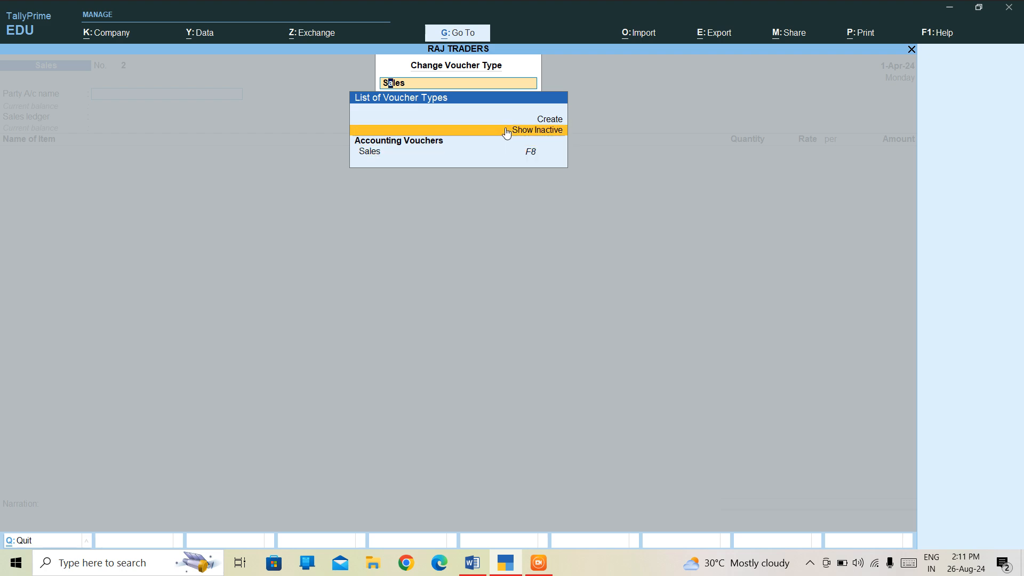
Activate the Reversing Journal voucher type and use it for the new voucher
{"action": "key", "text": "Down"}
{"action": "key", "text": "Down"}
{"action": "key", "text": "Down"}
{"action": "key", "text": "Down"}
{"action": "key", "text": "Down"}
{"action": "key", "text": "Down"}
{"action": "key", "text": "Down"}
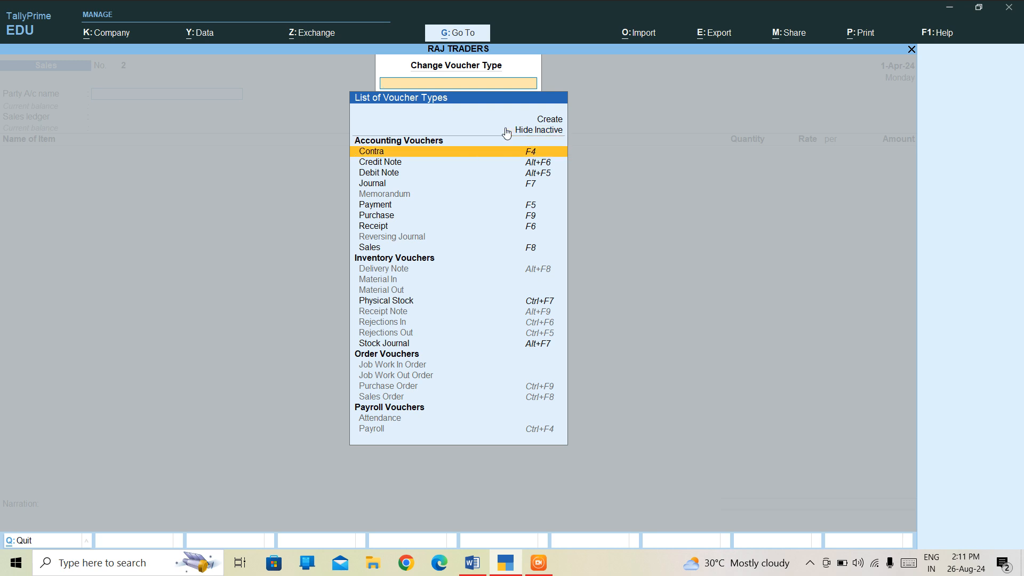
{"action": "key", "text": "Down"}
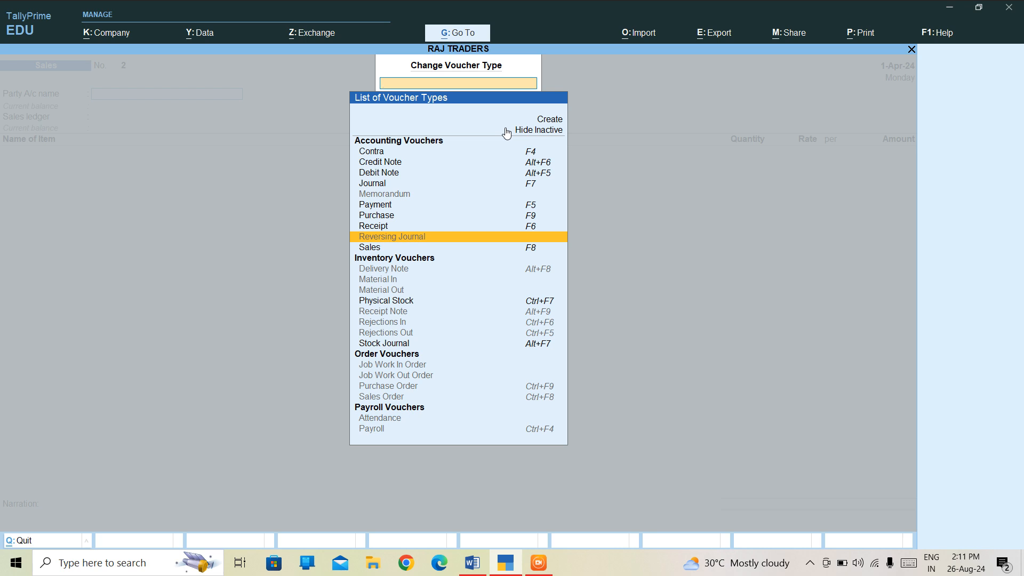
{"action": "key", "text": "Return"}
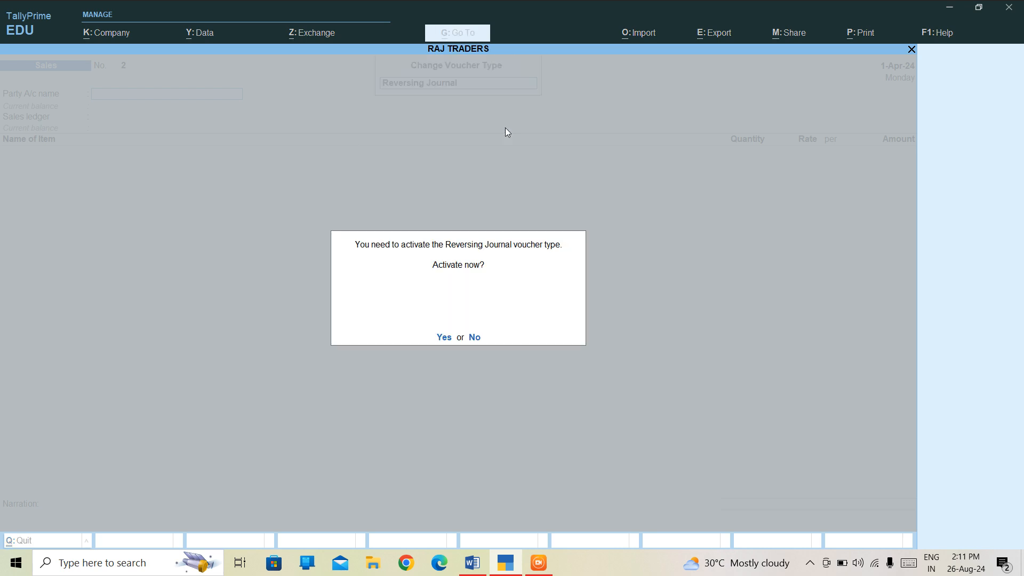
{"action": "key", "text": "y"}
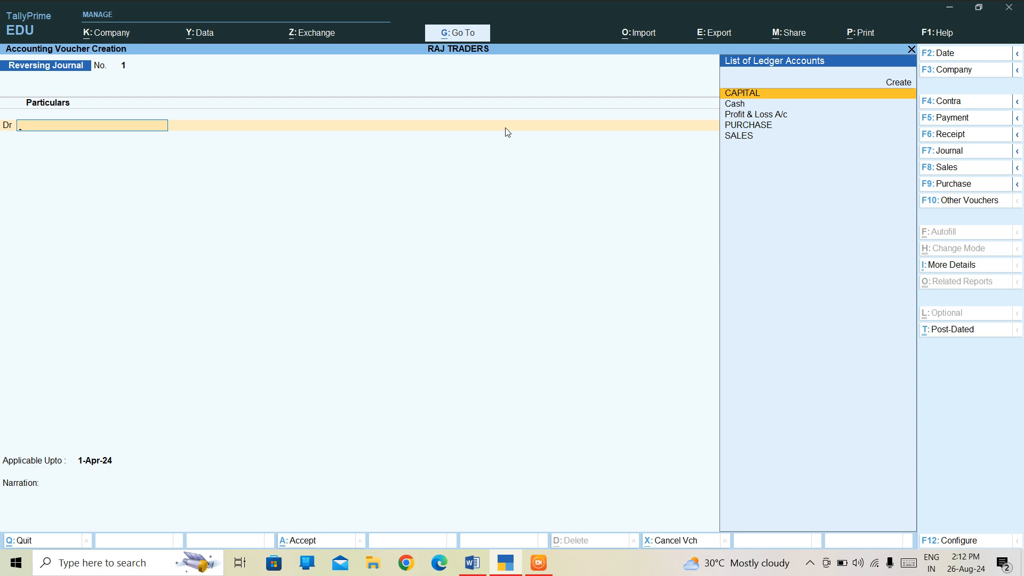
{"action": "key", "text": "F10"}
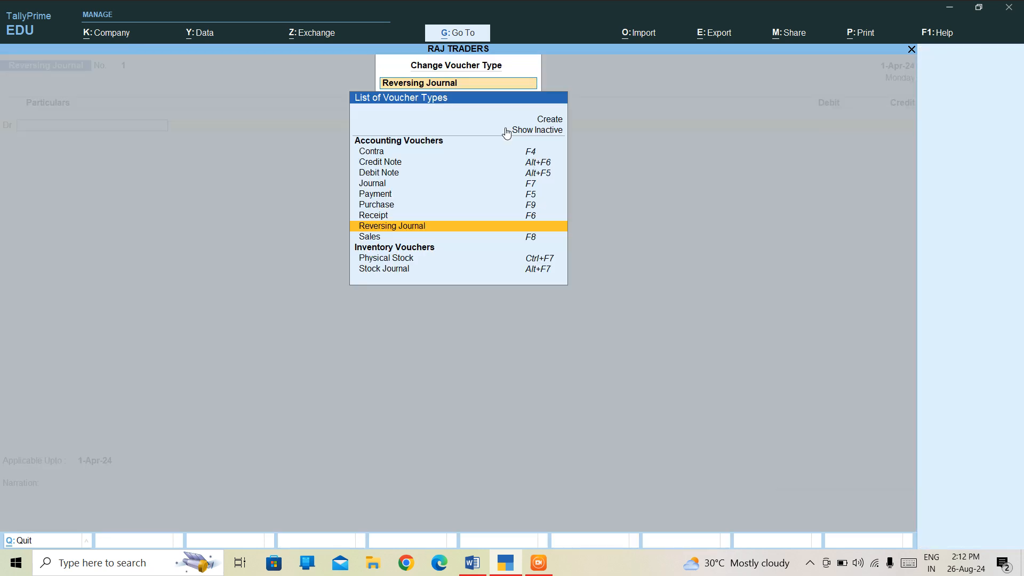
{"action": "left_click", "coordinate": [398, 228]}
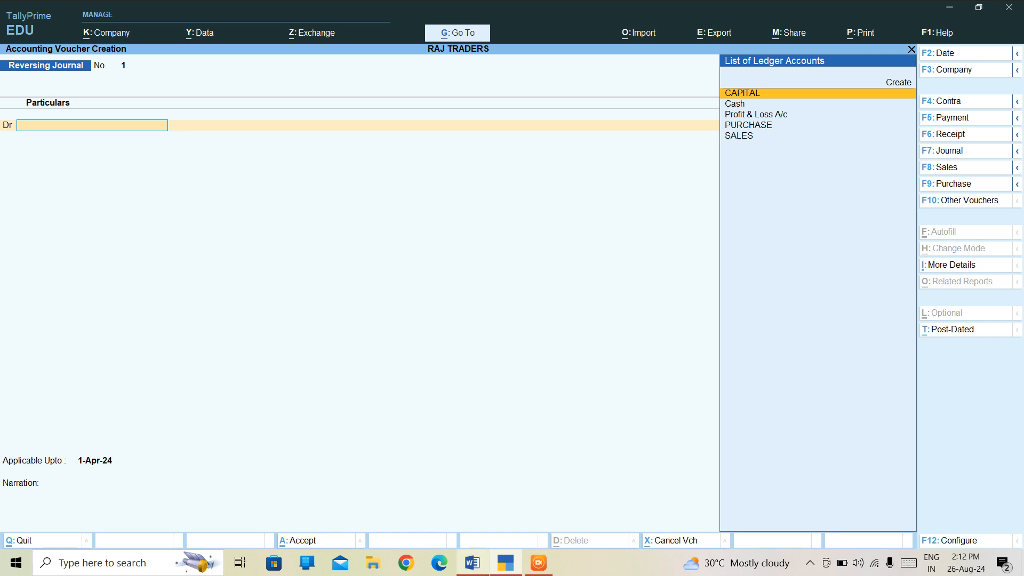
Switch to the IFRA TALLY NOTES document in Word and add a numbered item "SALARY PAID 10000" below the rent example
{"action": "left_click", "coordinate": [481, 573]}
{"action": "key", "text": "Return"}
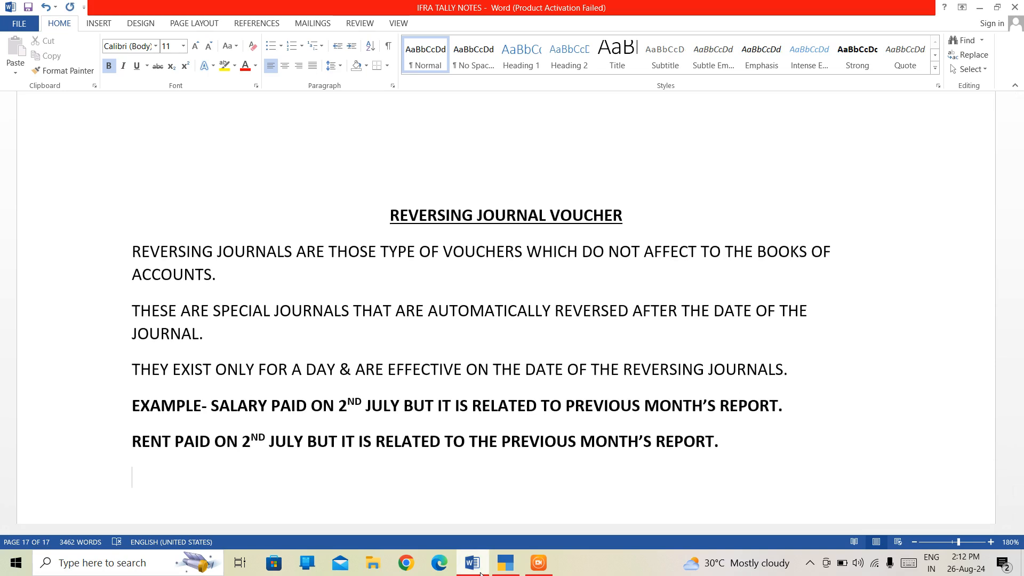
{"action": "type", "text": "1. "}
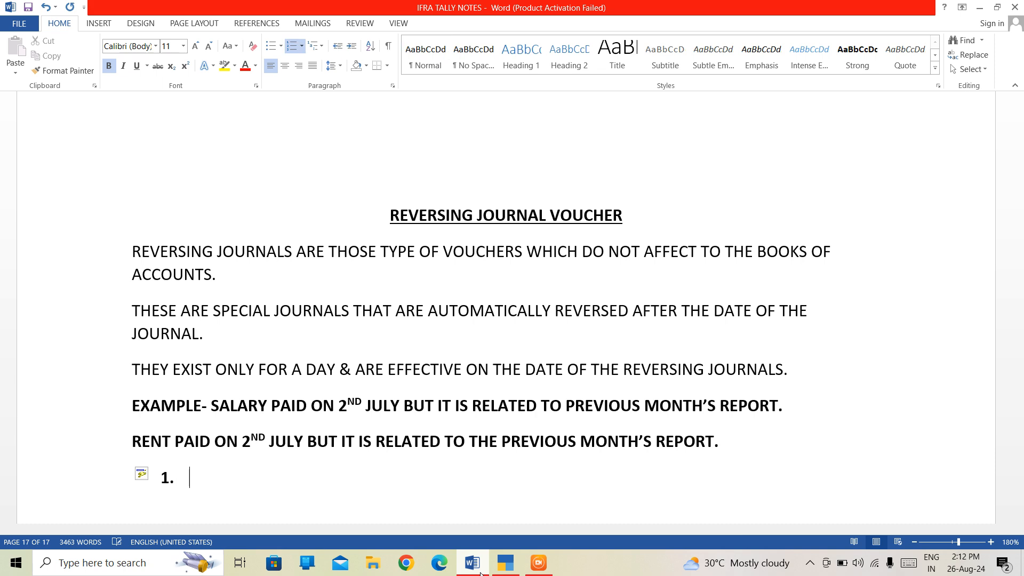
{"action": "type", "text": "SALARY PA"}
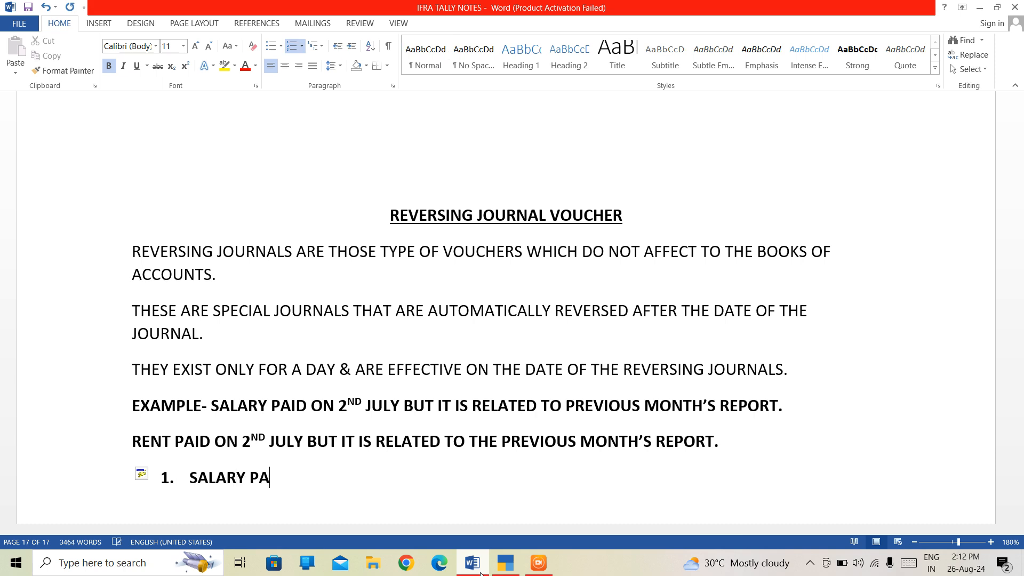
{"action": "type", "text": "ID 10000"}
Add the unnumbered journal entry lines "SALARY A/C--DR" and "TO CASH A/C" below the salary item and save the document
{"action": "key", "text": "Return"}
{"action": "key", "text": "BackSpace"}
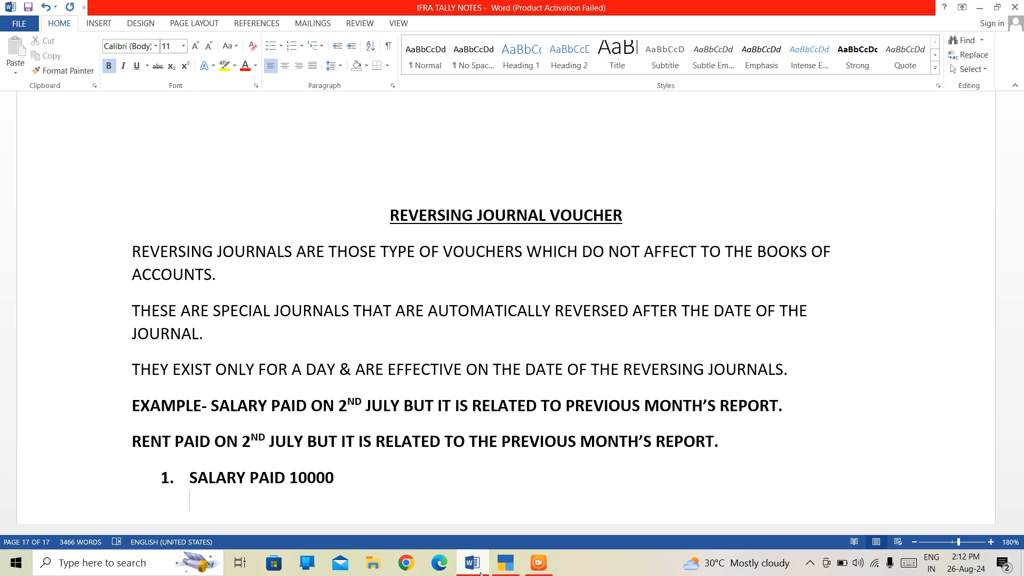
{"action": "type", "text": "SALARY A/C--DR"}
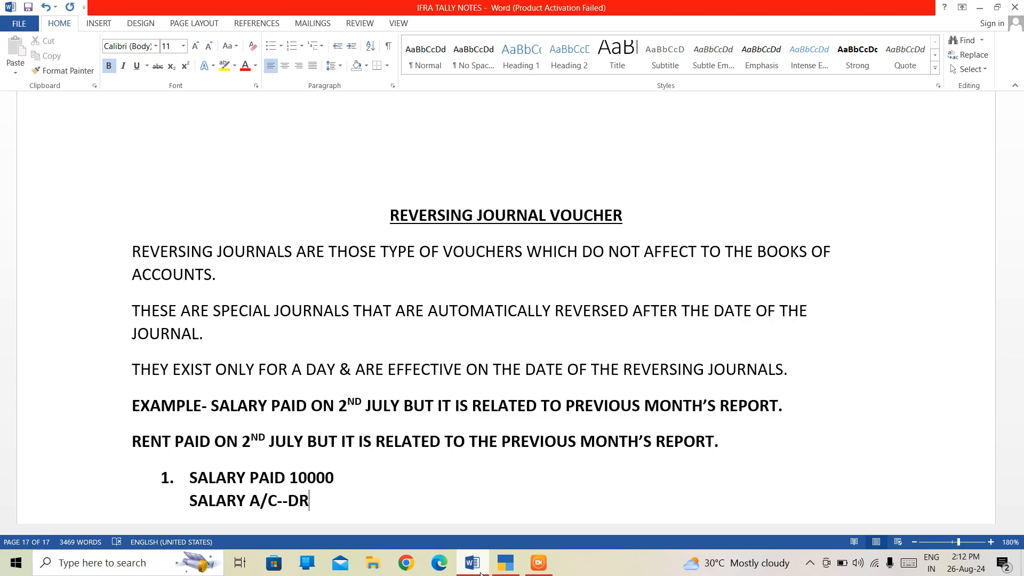
{"action": "key", "text": "Return"}
{"action": "key", "text": "Return"}
{"action": "type", "text": "T"}
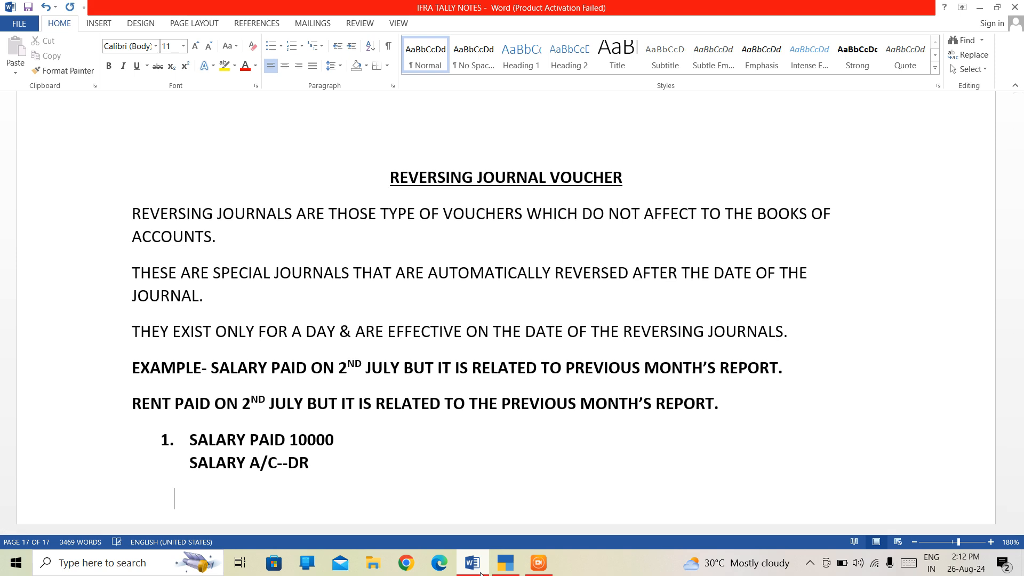
{"action": "type", "text": "O CASH A"}
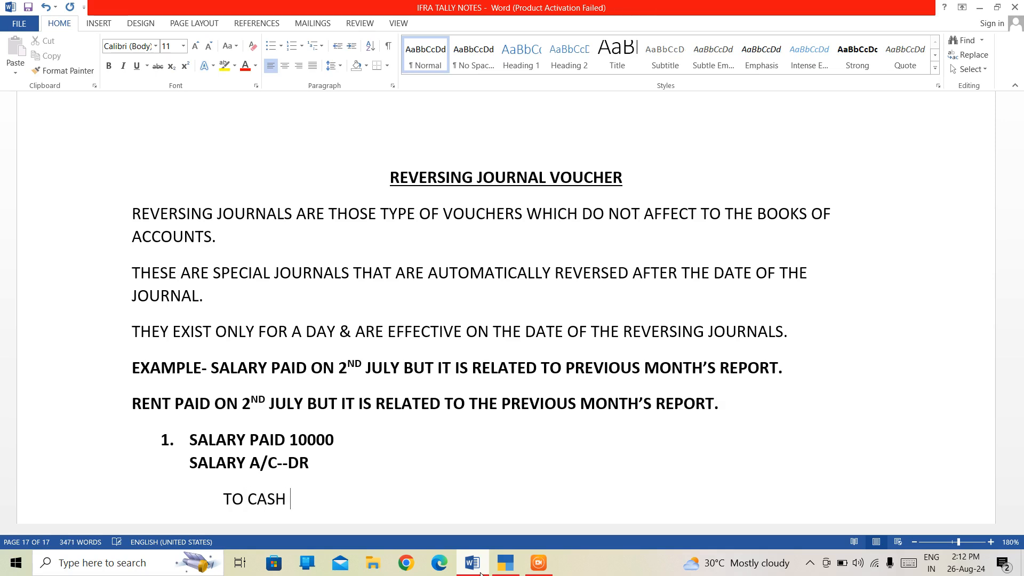
{"action": "type", "text": "/C"}
{"action": "key", "text": "ctrl+s"}
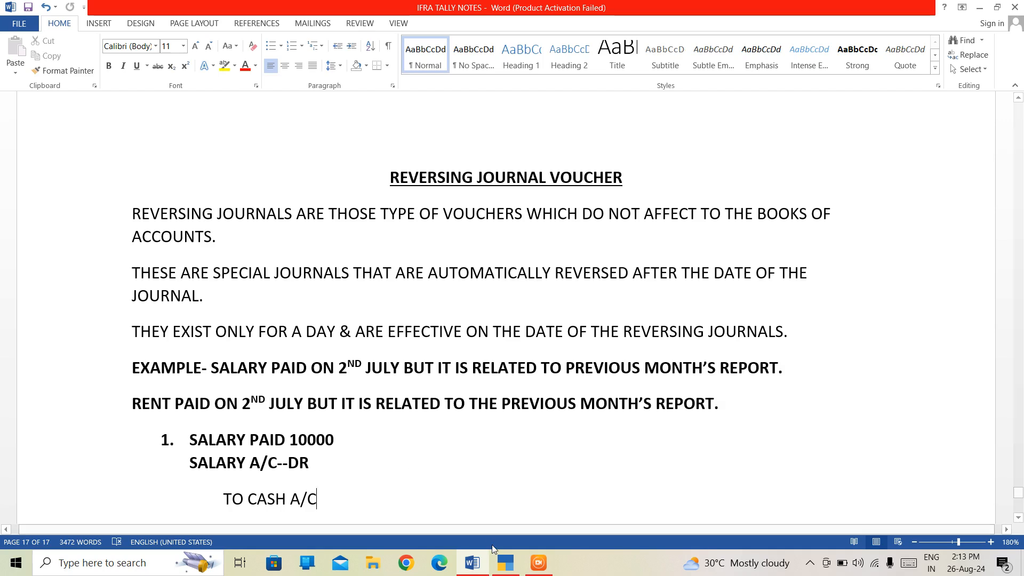
Switch back to TallyPrime and set the reversing journal voucher's date to 2-7-2024
{"action": "left_click", "coordinate": [505, 563]}
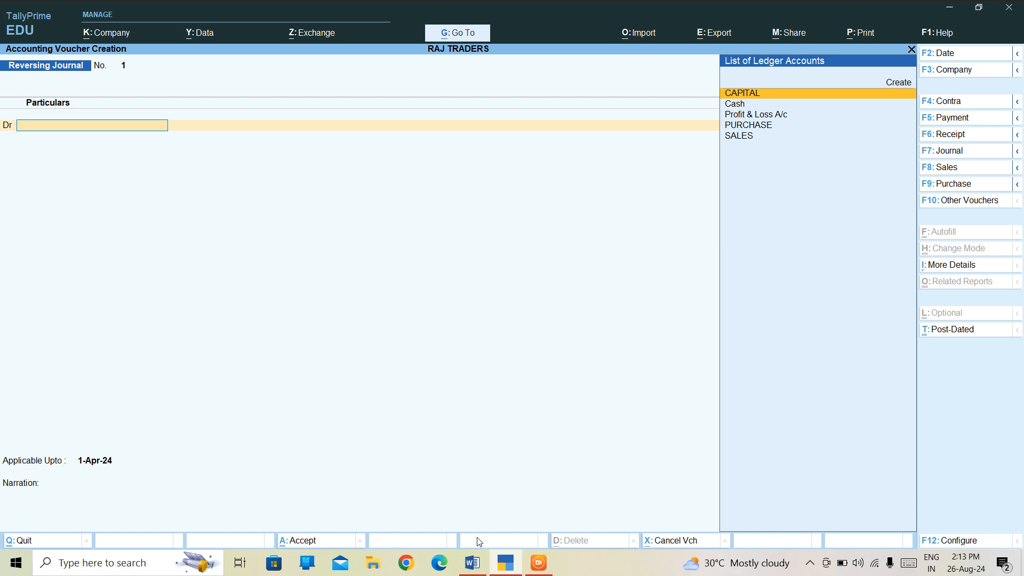
{"action": "left_click", "coordinate": [474, 563]}
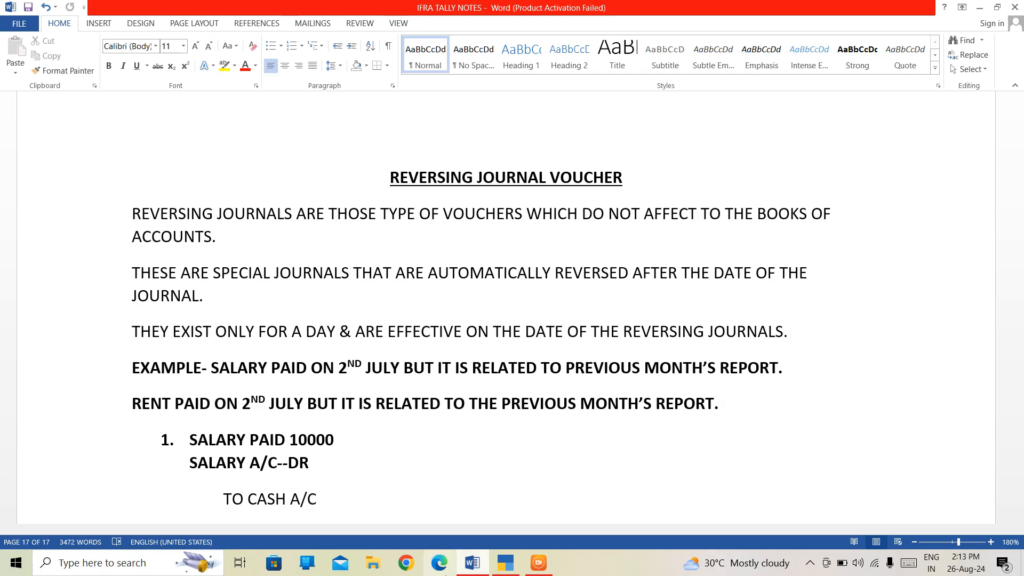
{"action": "left_click", "coordinate": [496, 569]}
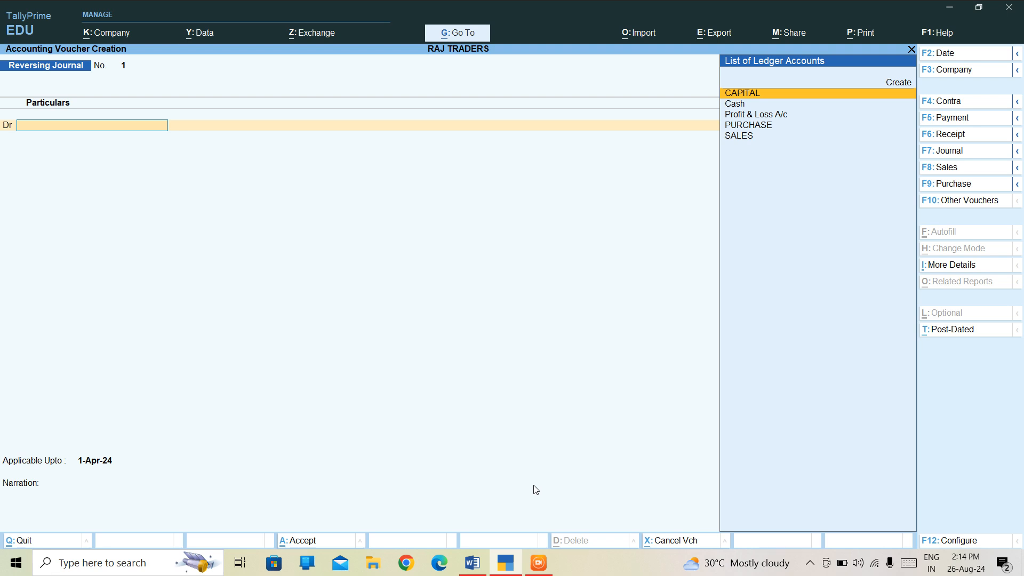
{"action": "key", "text": "F2"}
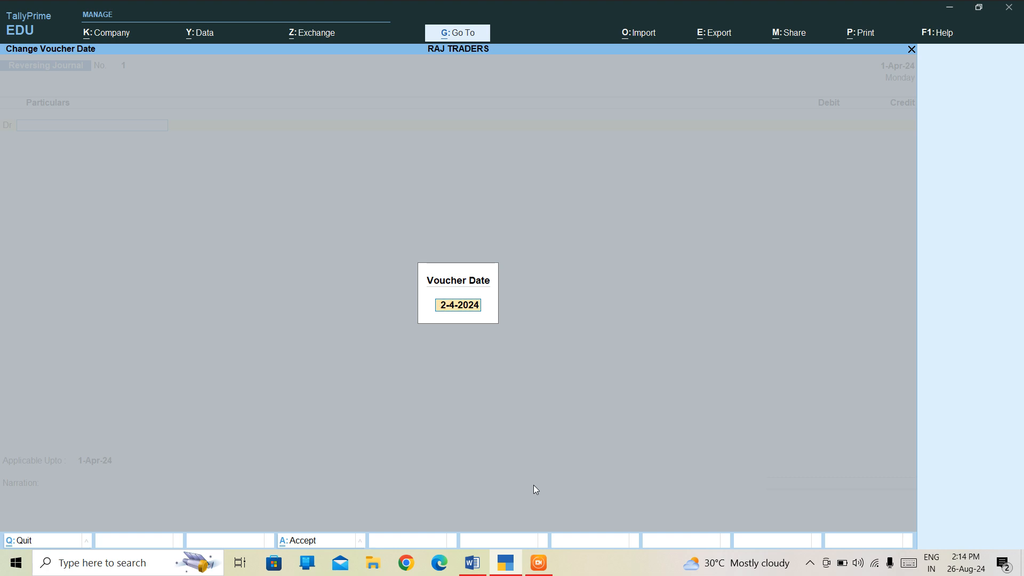
{"action": "type", "text": "2-7-2023"}
{"action": "key", "text": "Return"}
{"action": "type", "text": "2-7-24"}
{"action": "key", "text": "Return"}
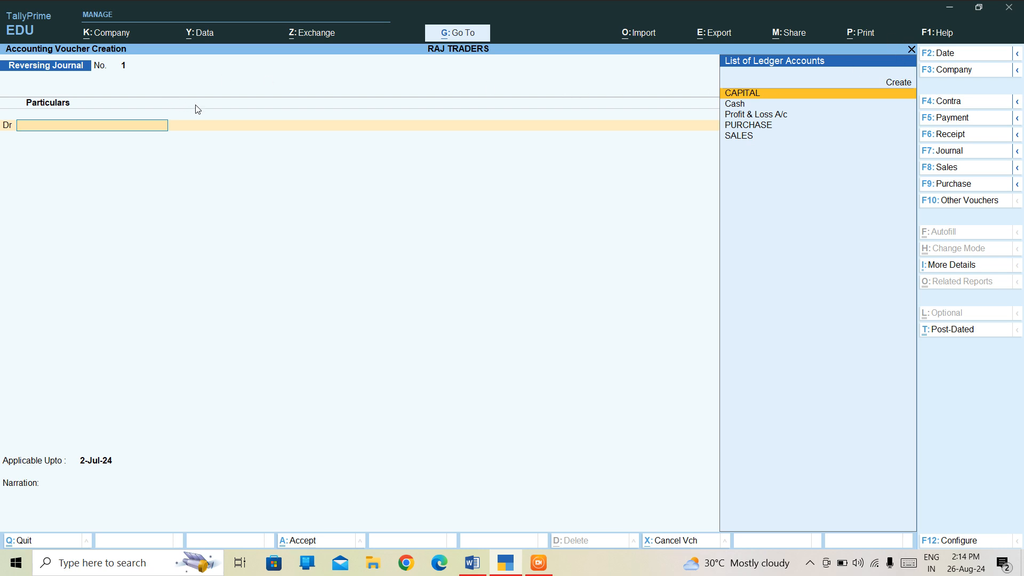
{"action": "key", "text": "F2"}
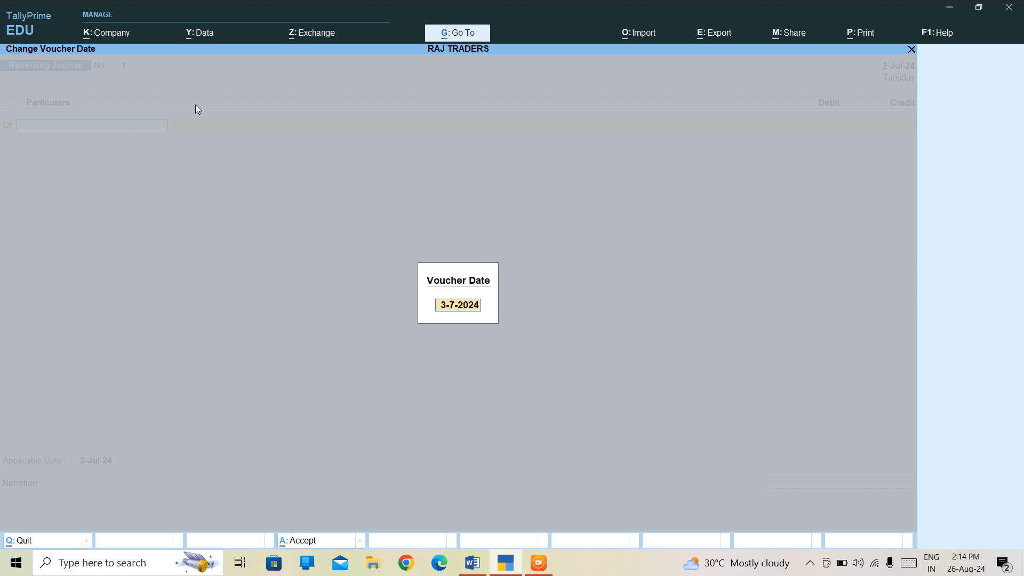
{"action": "type", "text": "2-7-2024"}
{"action": "key", "text": "Return"}
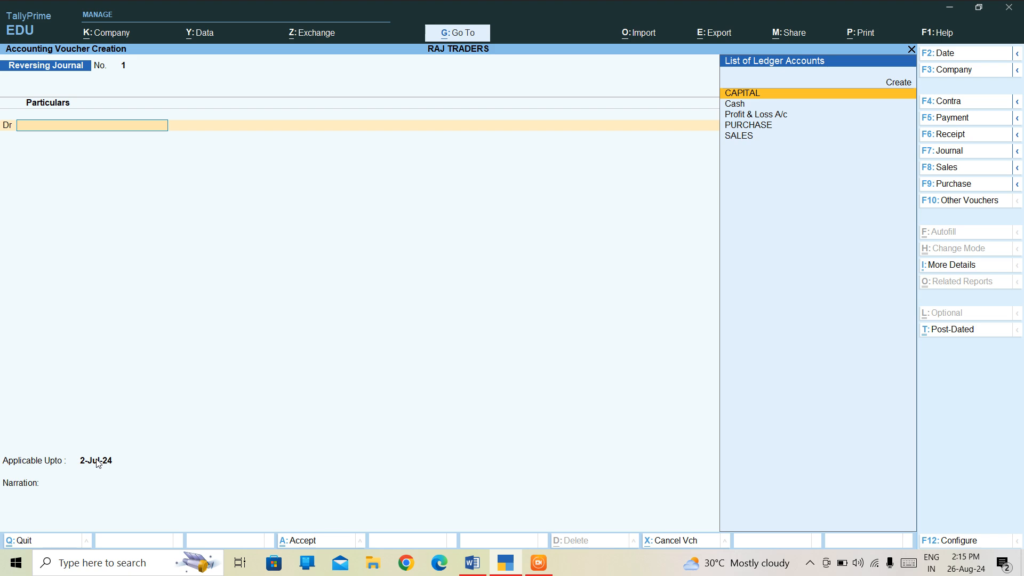
Create a SALARY ledger under Indirect Expenses from within the voucher and use it as the debit account
{"action": "key", "text": "Return"}
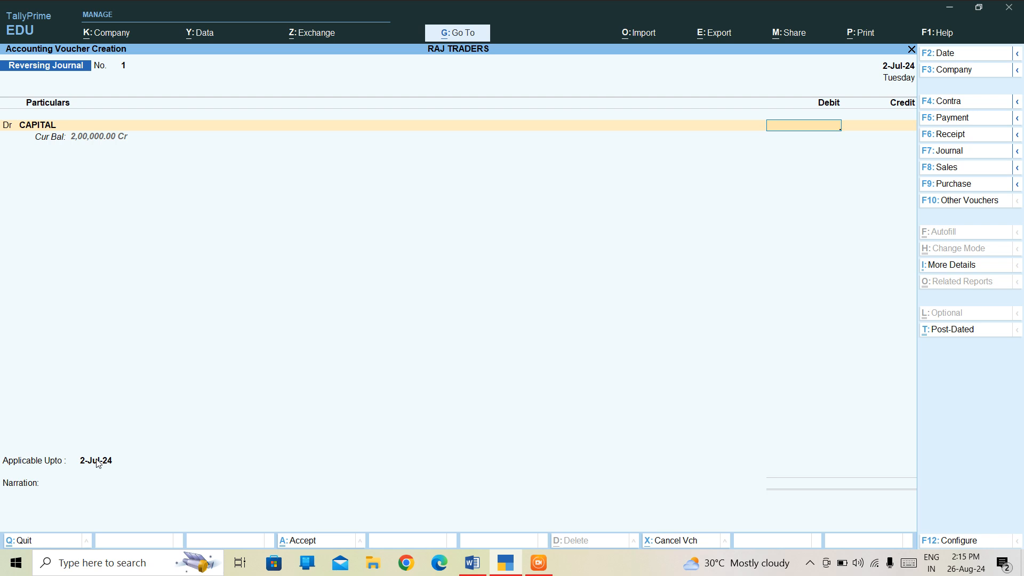
{"action": "key", "text": "BackSpace"}
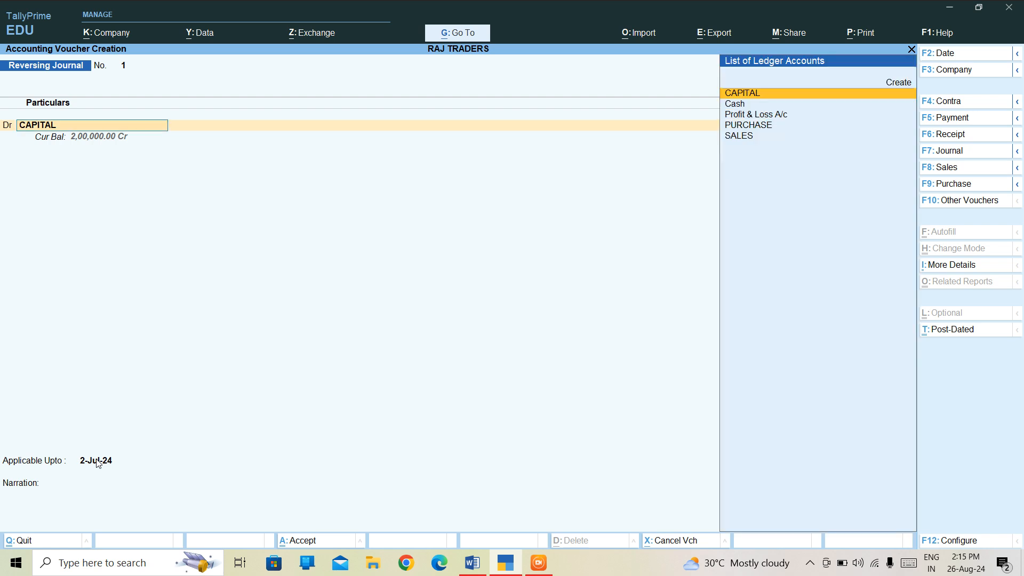
{"action": "key", "text": "alt+c"}
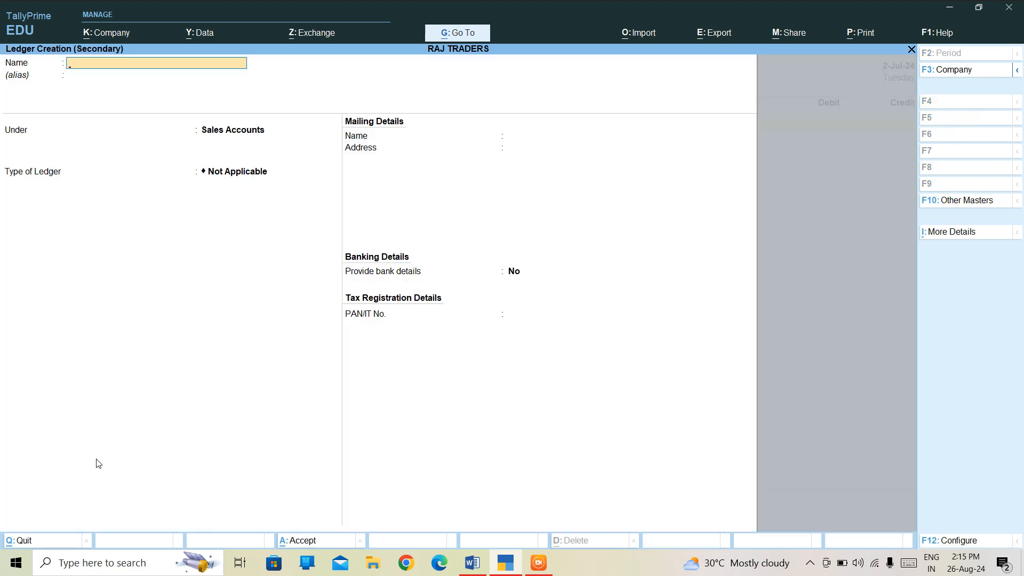
{"action": "type", "text": "SALARY"}
{"action": "key", "text": "Return"}
{"action": "key", "text": "Return"}
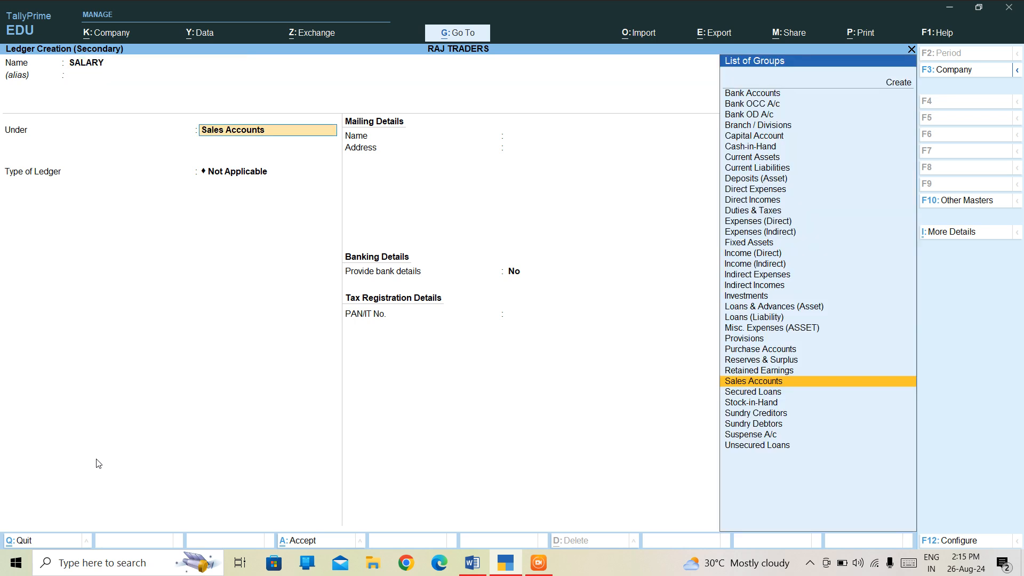
{"action": "type", "text": "i"}
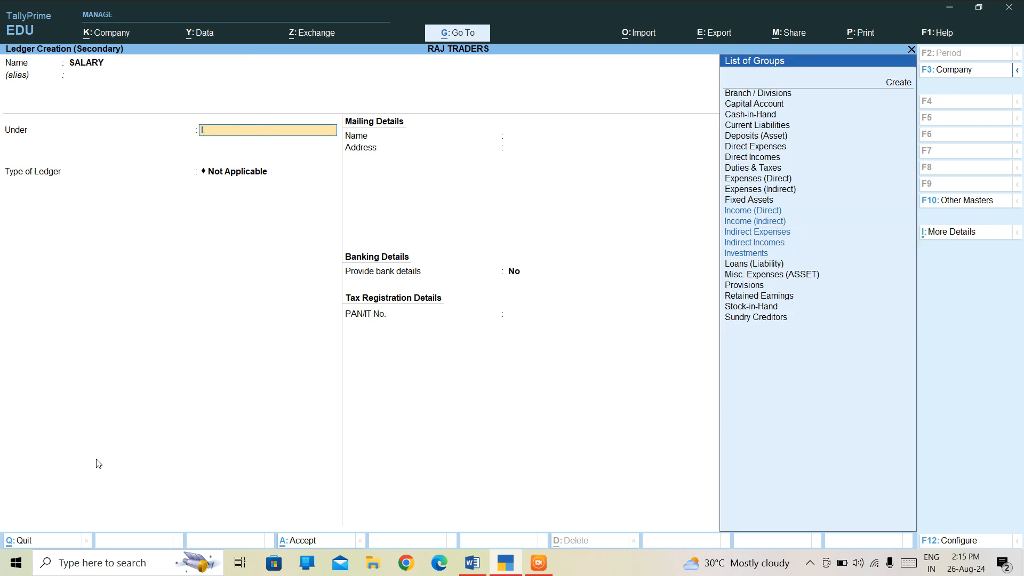
{"action": "type", "text": "ND"}
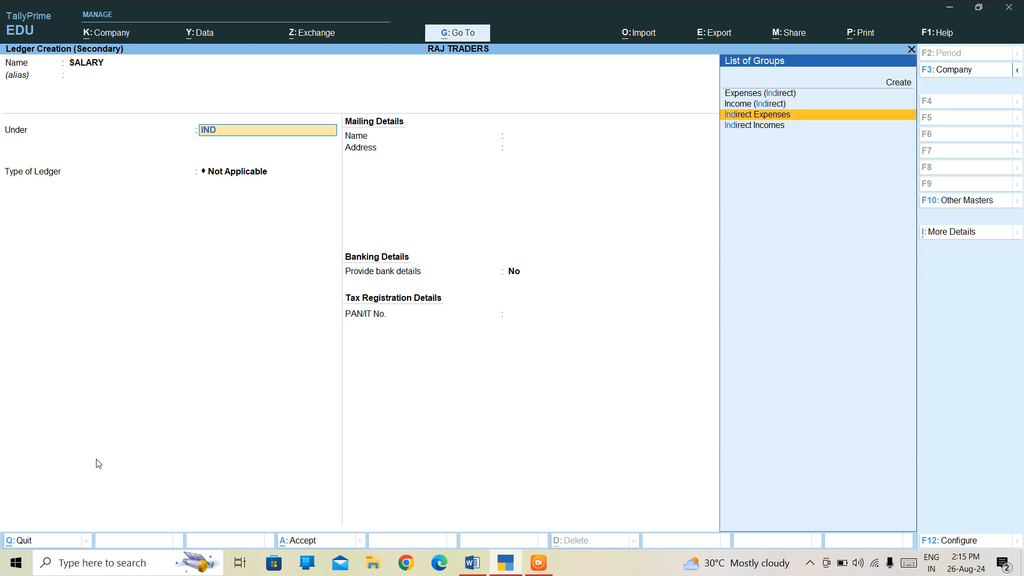
{"action": "key", "text": "Return"}
{"action": "key", "text": "ctrl"}
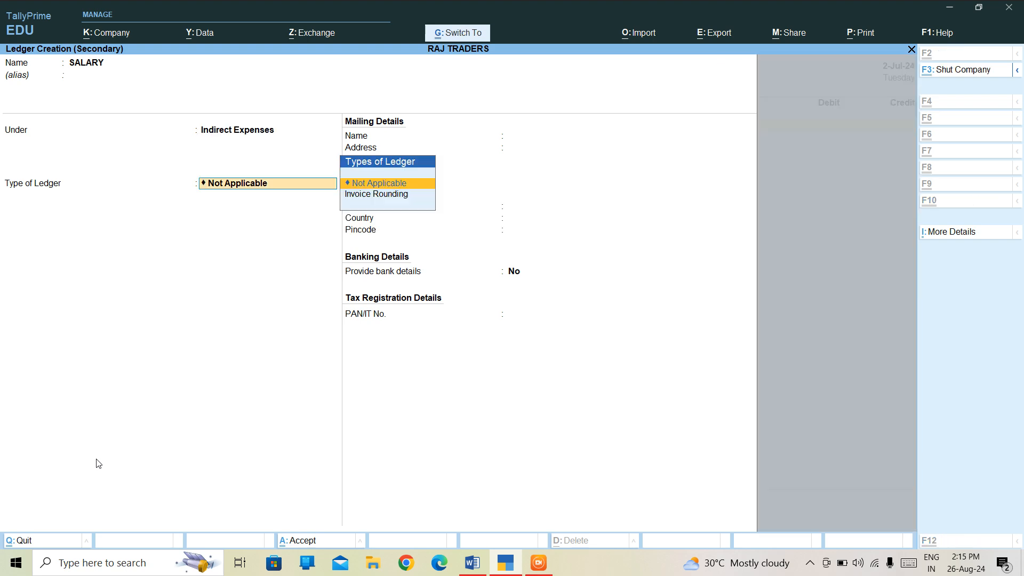
{"action": "key", "text": "ctrl+a"}
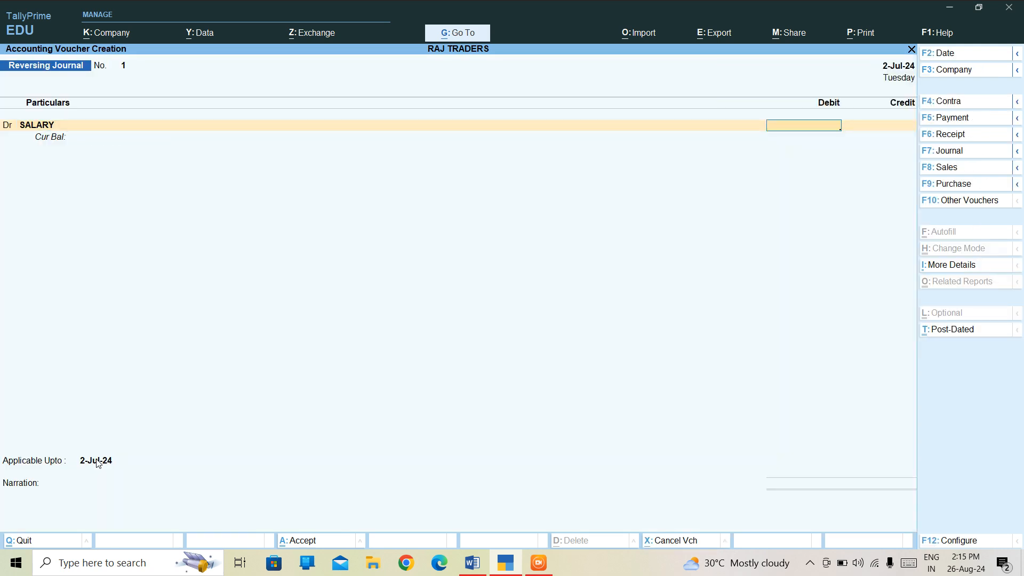
Debit SALARY with 10,000 and credit the same amount to Cash
{"action": "type", "text": "10,000"}
{"action": "key", "text": "Return"}
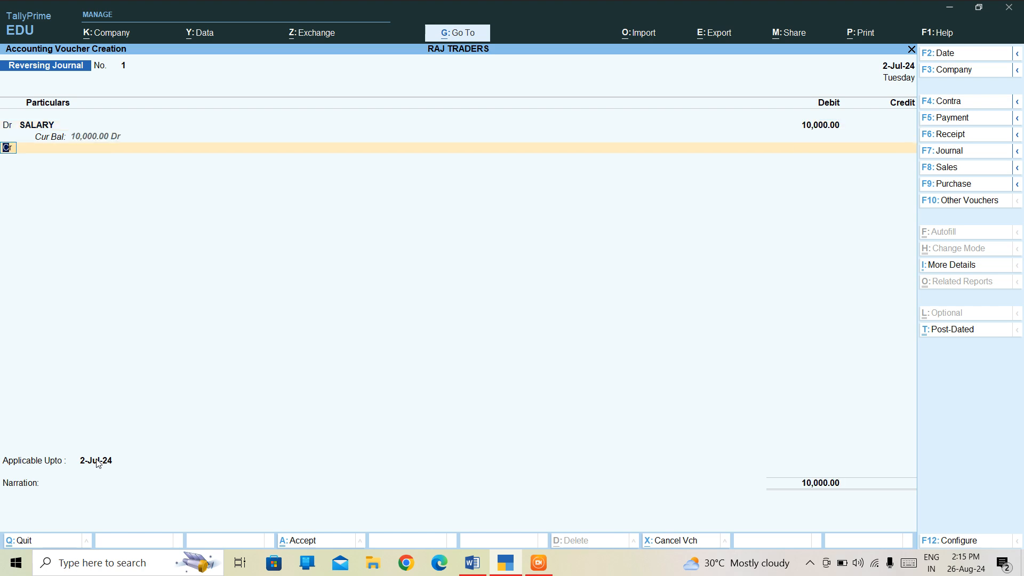
{"action": "key", "text": "Return"}
{"action": "type", "text": "CAS"}
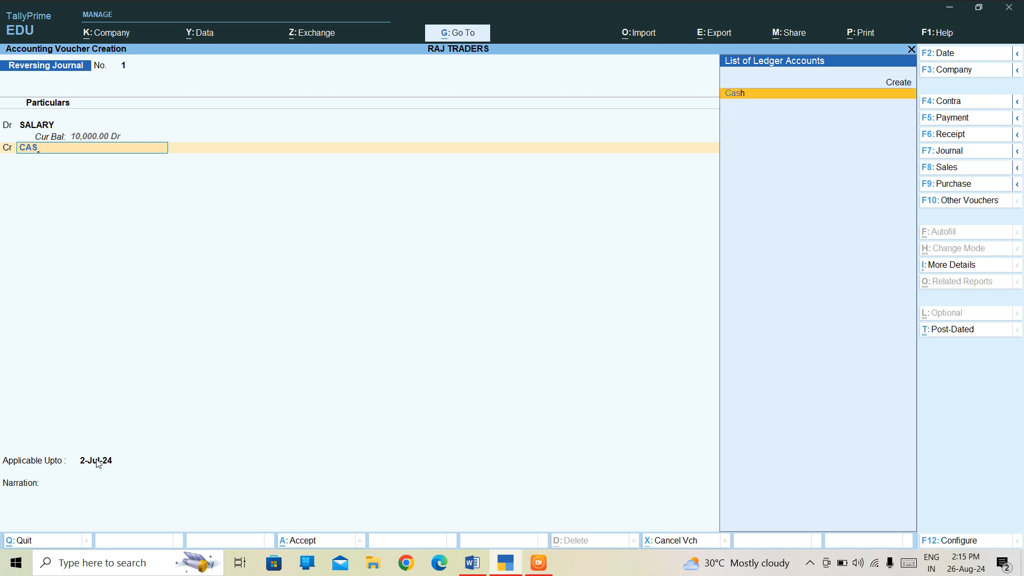
{"action": "key", "text": "Return"}
{"action": "key", "text": "Return"}
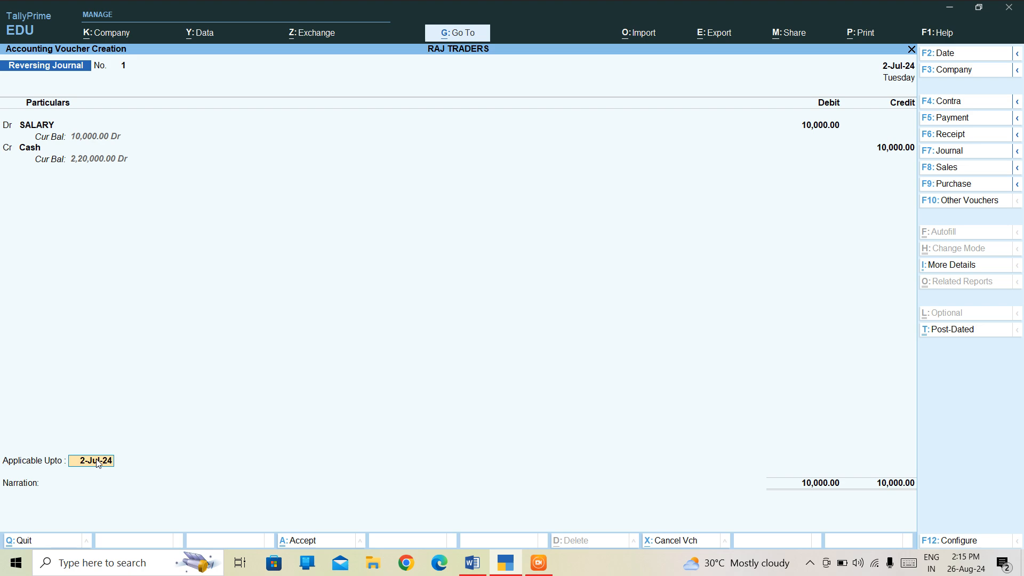
Try to set the voucher's Applicable Upto date to 30-6-24
{"action": "type", "text": "30-"}
{"action": "type", "text": "06"}
{"action": "type", "text": "-24"}
{"action": "key", "text": "BackSpace"}
{"action": "key", "text": "BackSpace"}
{"action": "key", "text": "BackSpace"}
{"action": "key", "text": "BackSpace"}
{"action": "key", "text": "BackSpace"}
{"action": "type", "text": "6-24"}
Re-enter the voucher date as 2-7-24 and retype the year of the Applicable Upto date 30-6-24
{"action": "key", "text": "F2"}
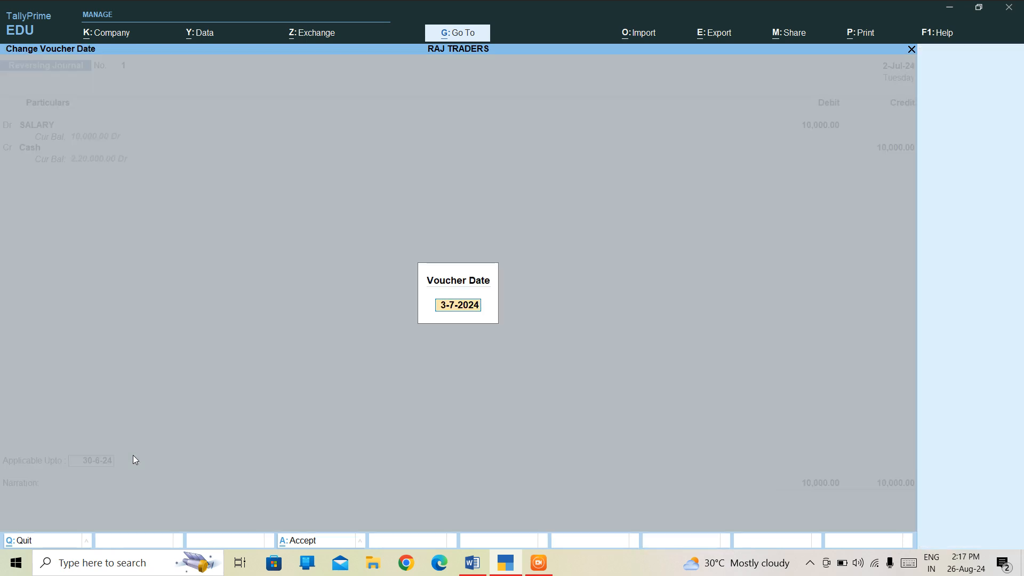
{"action": "type", "text": "2-7-24"}
{"action": "key", "text": "Return"}
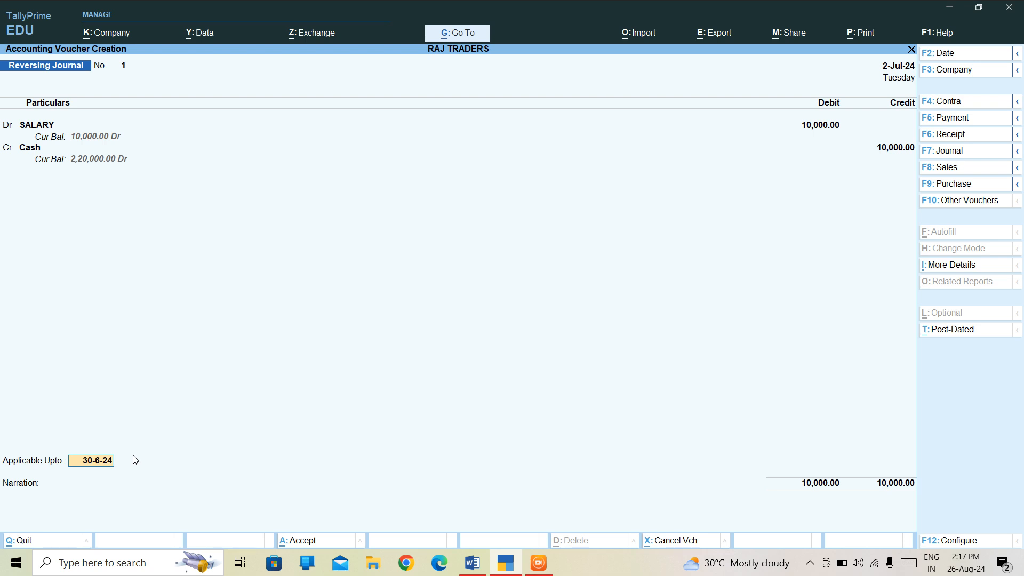
{"action": "key", "text": "BackSpace"}
{"action": "key", "text": "BackSpace"}
{"action": "key", "text": "BackSpace"}
{"action": "type", "text": "-24"}
{"action": "key", "text": "ctrl"}
{"action": "key", "text": "ctrl"}
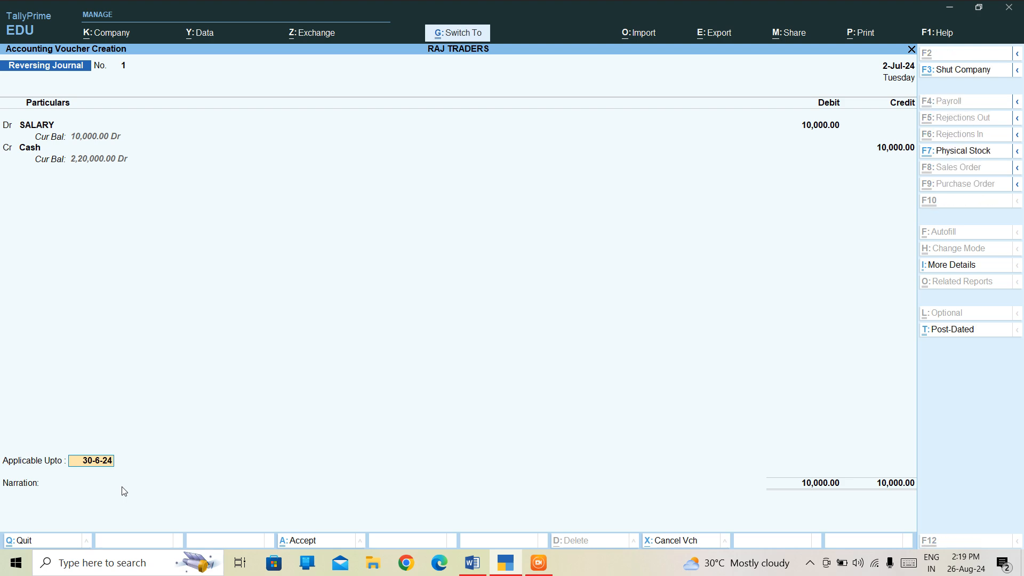
Return the Applicable Upto date to 2-Jul-24, save the voucher without a narration and leave voucher creation
{"action": "key", "text": "BackSpace"}
{"action": "key", "text": "BackSpace"}
{"action": "key", "text": "BackSpace"}
{"action": "key", "text": "BackSpace"}
{"action": "key", "text": "BackSpace"}
{"action": "key", "text": "BackSpace"}
{"action": "key", "text": "BackSpace"}
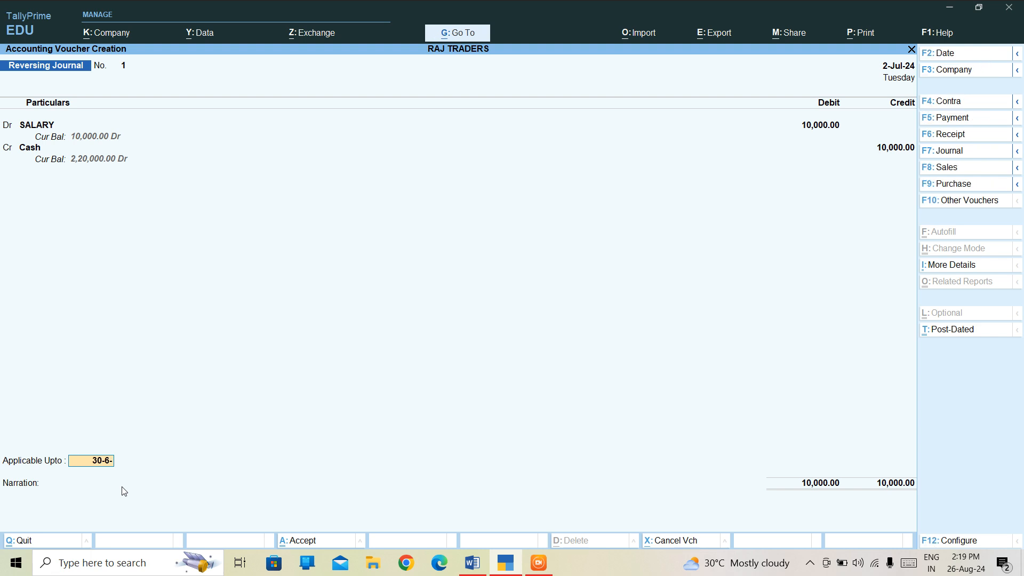
{"action": "key", "text": "Return"}
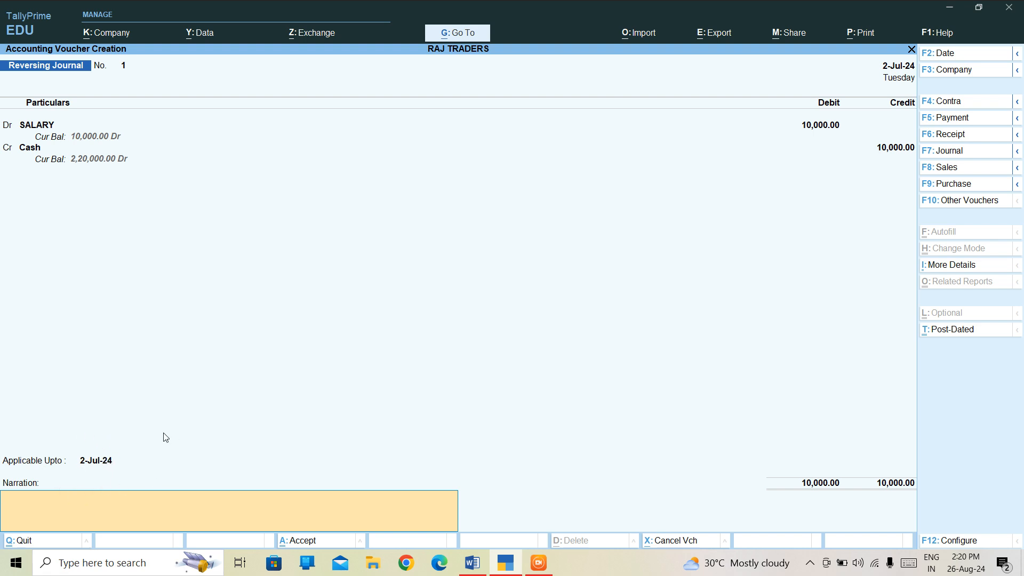
{"action": "key", "text": "Return"}
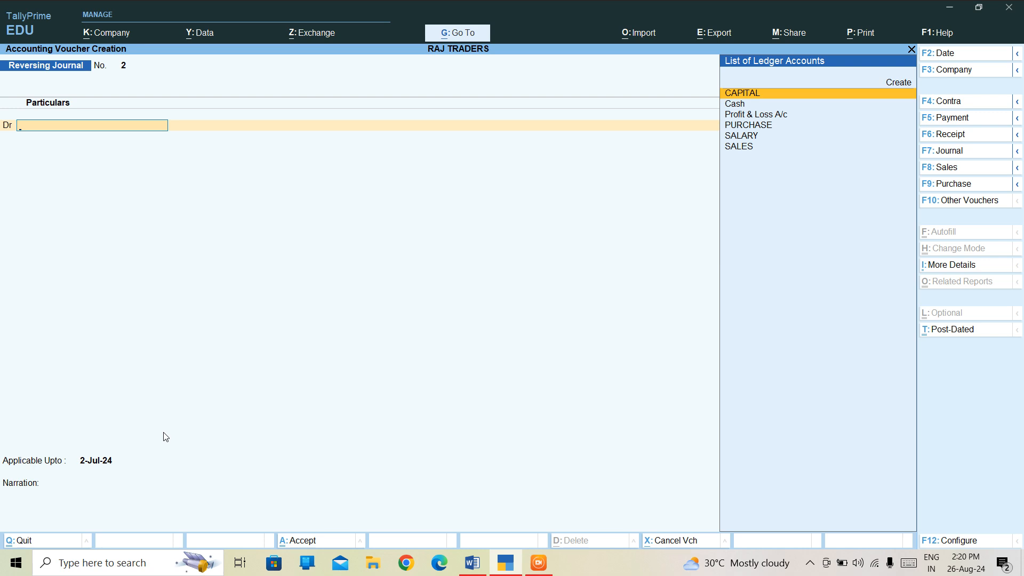
{"action": "key", "text": "Escape"}
{"action": "key", "text": "Return"}
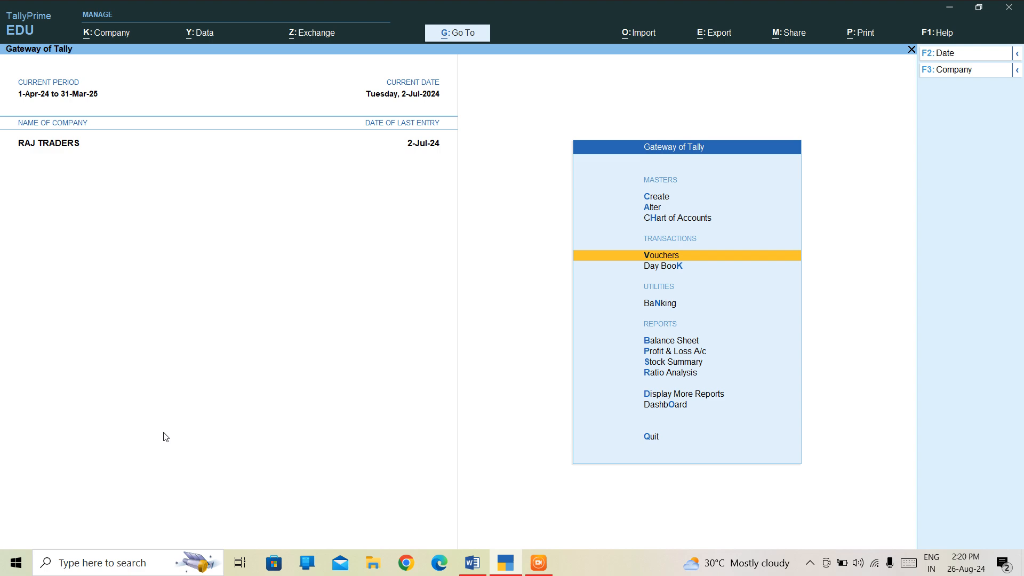
Check the indirect expenses and net profit in the Profit & Loss A/c report and return to the Gateway of Tally
{"action": "key", "text": "Down"}
{"action": "key", "text": "Down"}
{"action": "key", "text": "Down"}
{"action": "key", "text": "Down"}
{"action": "key", "text": "Down"}
{"action": "key", "text": "Down"}
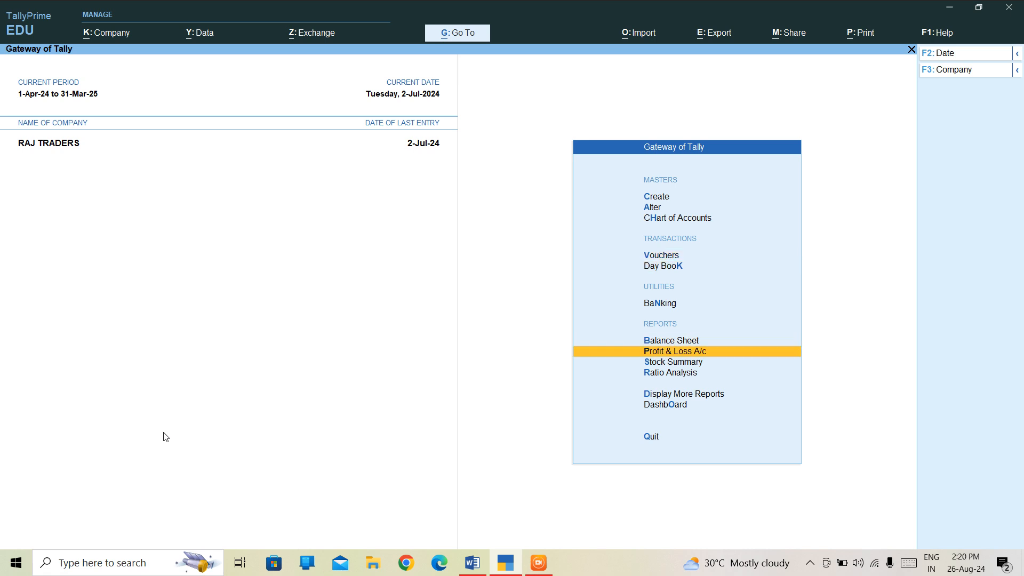
{"action": "key", "text": "Up"}
{"action": "key", "text": "Up"}
{"action": "key", "text": "Return"}
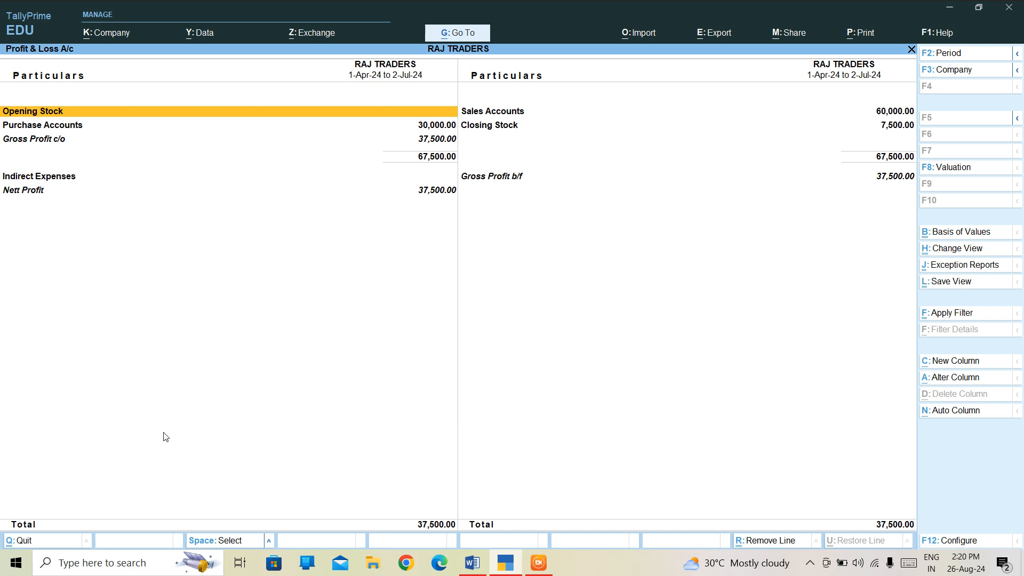
{"action": "key", "text": "Down"}
{"action": "key", "text": "Down"}
{"action": "key", "text": "Down"}
{"action": "key", "text": "Down"}
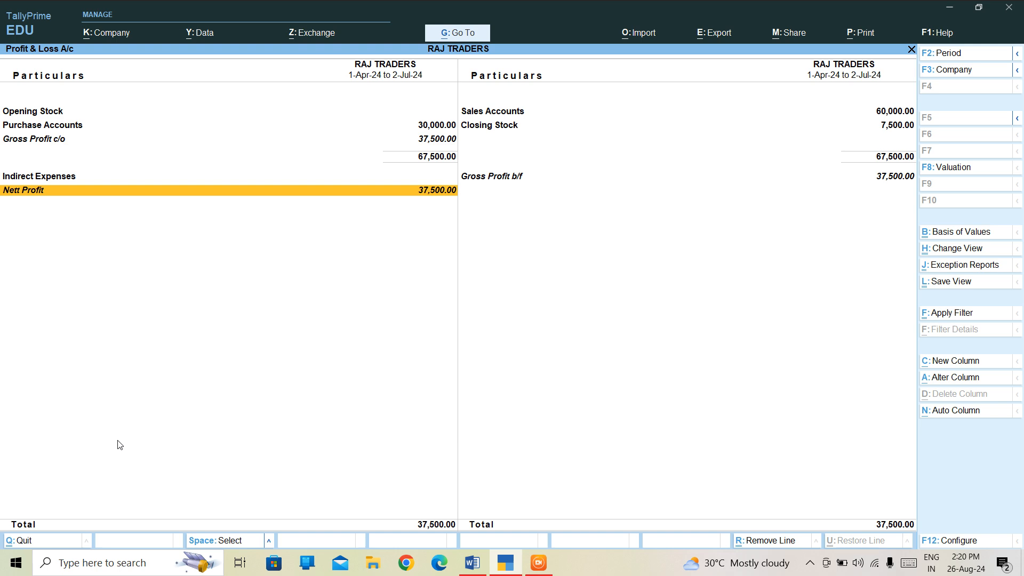
{"action": "key", "text": "Escape"}
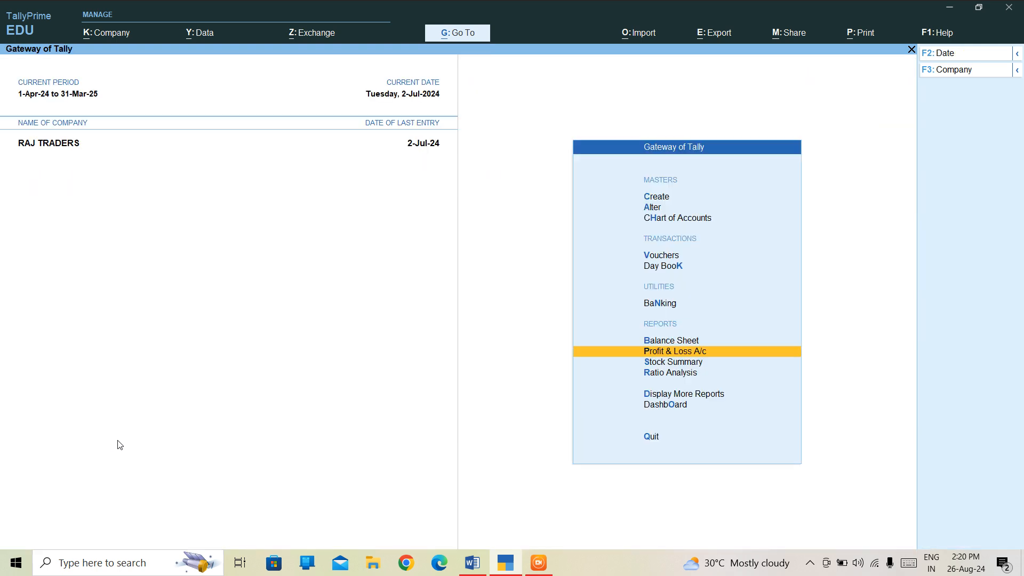
{"action": "key", "text": "Escape"}
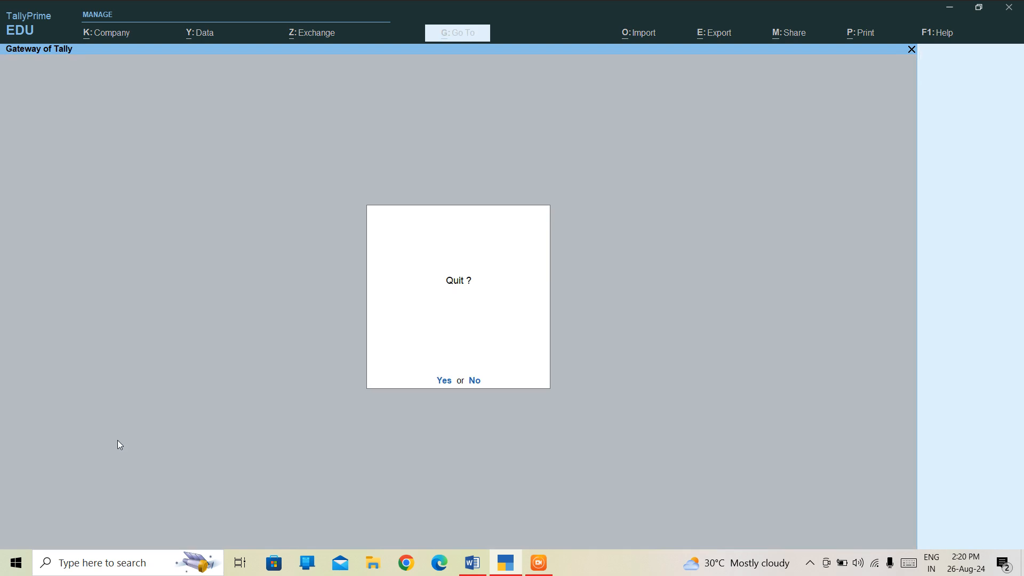
{"action": "key", "text": "Escape"}
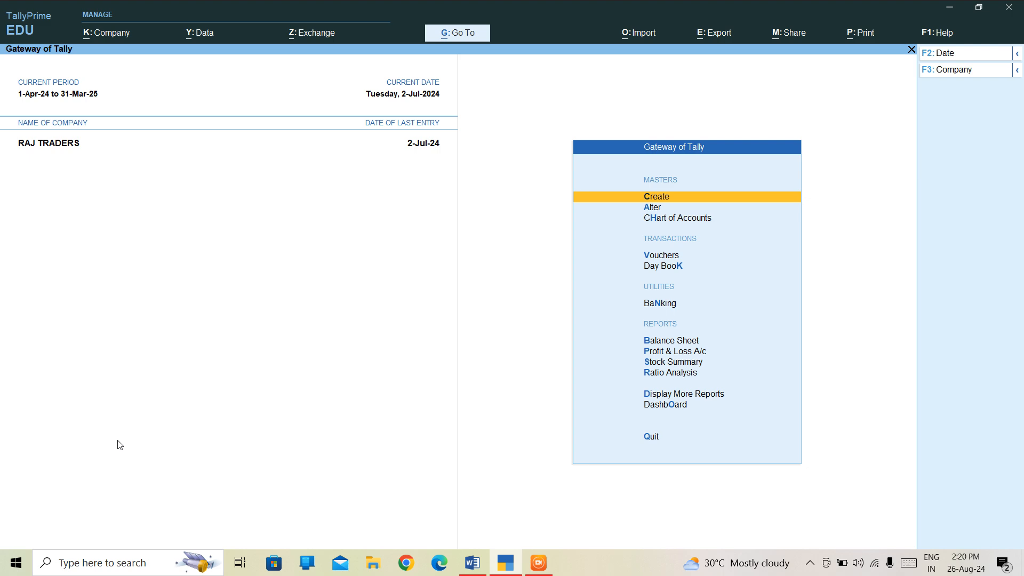
Expand the list of masters to start a new Scenario and name it PROVISION
{"action": "key", "text": "Return"}
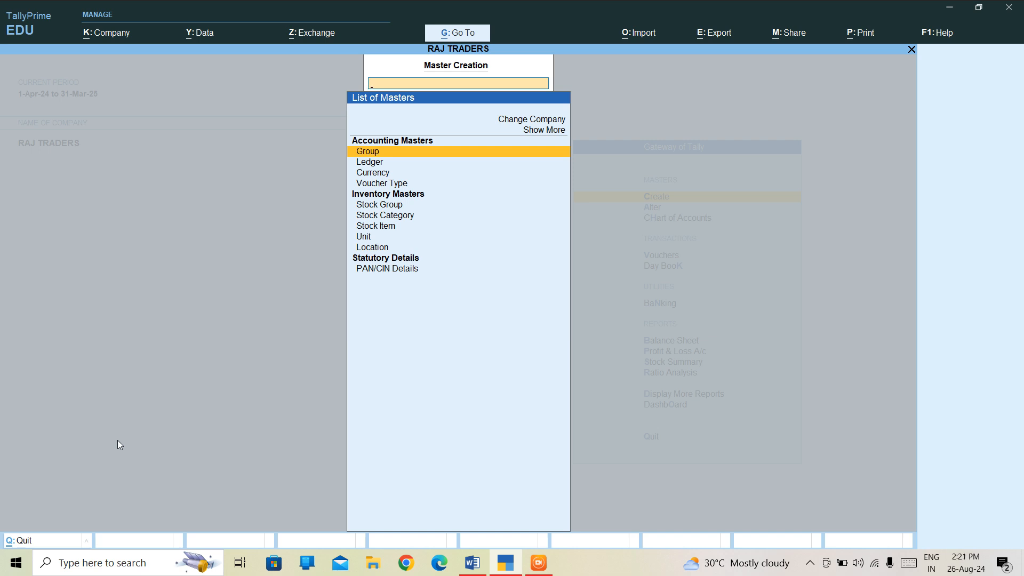
{"action": "left_click", "coordinate": [539, 133]}
{"action": "key", "text": "Down"}
{"action": "key", "text": "Down"}
{"action": "key", "text": "Down"}
{"action": "key", "text": "Down"}
{"action": "key", "text": "Down"}
{"action": "key", "text": "Down"}
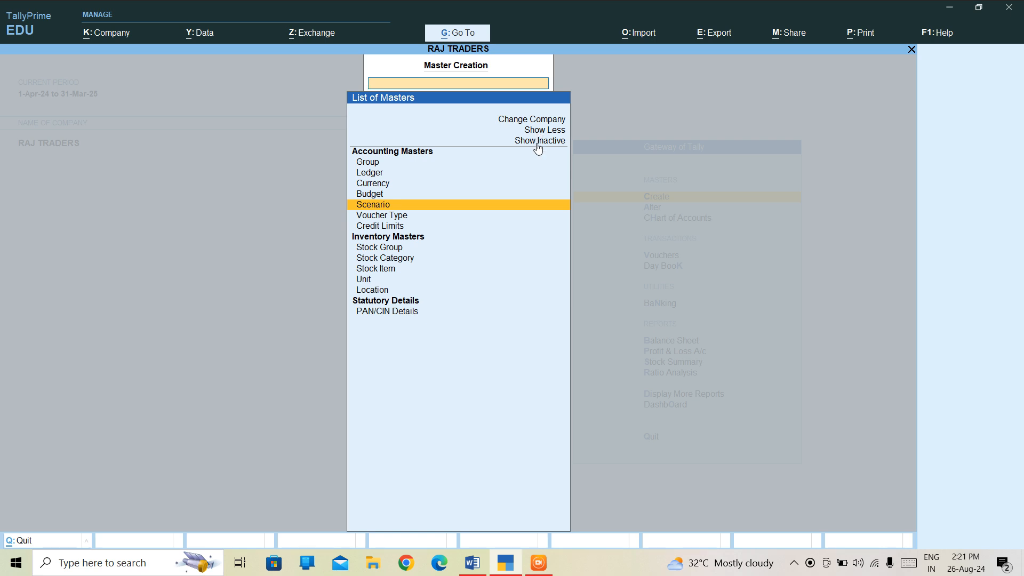
{"action": "key", "text": "Return"}
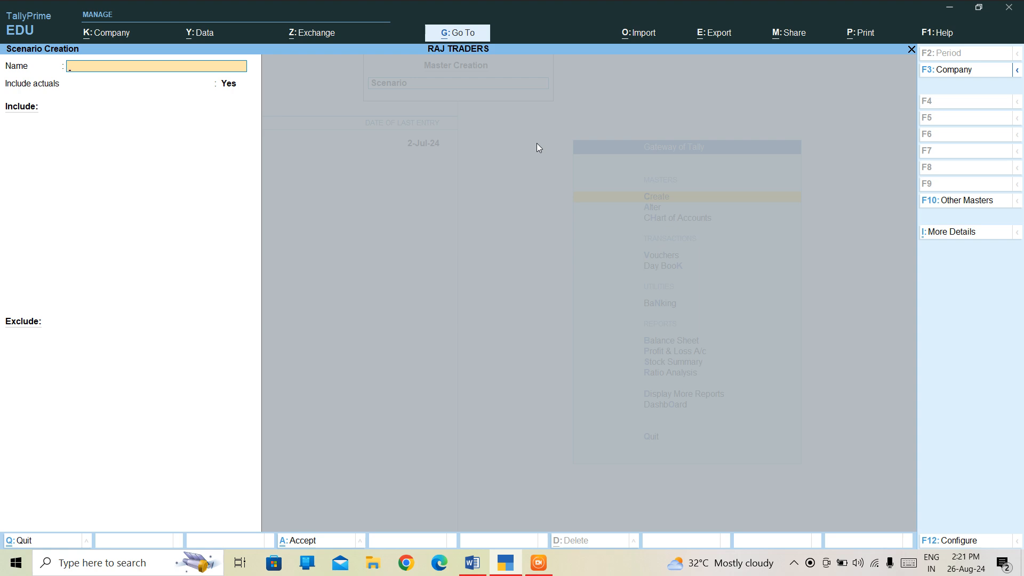
{"action": "type", "text": "PROVISION"}
{"action": "key", "text": "Return"}
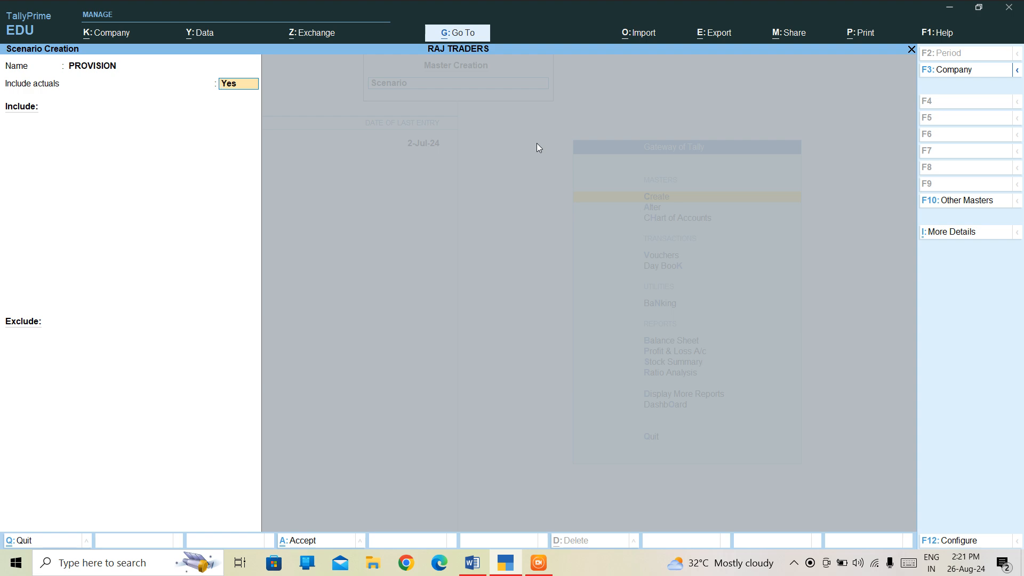
Keep actuals included in the PROVISION scenario and add Reversing Journal as its only included voucher type
{"action": "key", "text": "Return"}
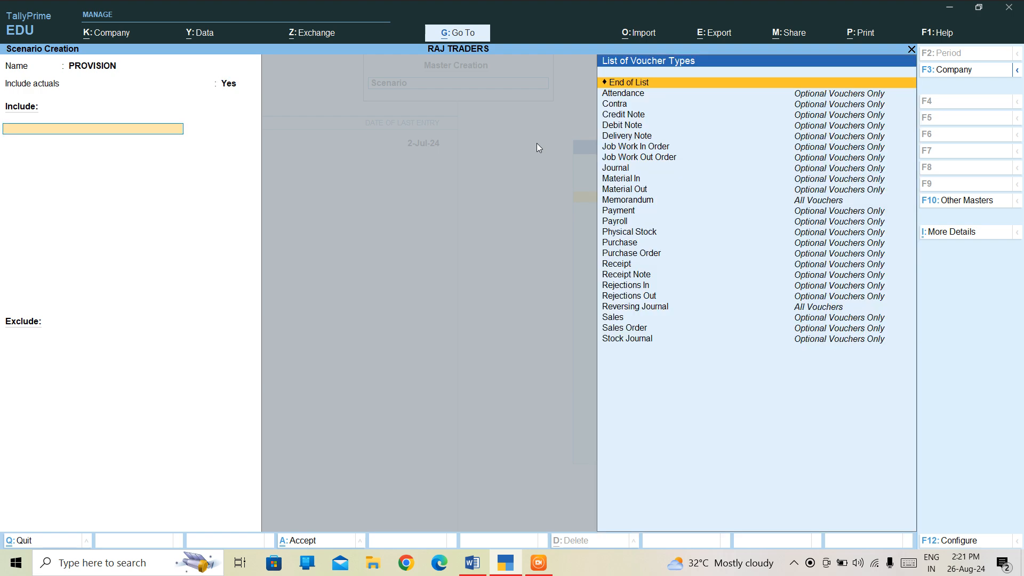
{"action": "type", "text": "RE"}
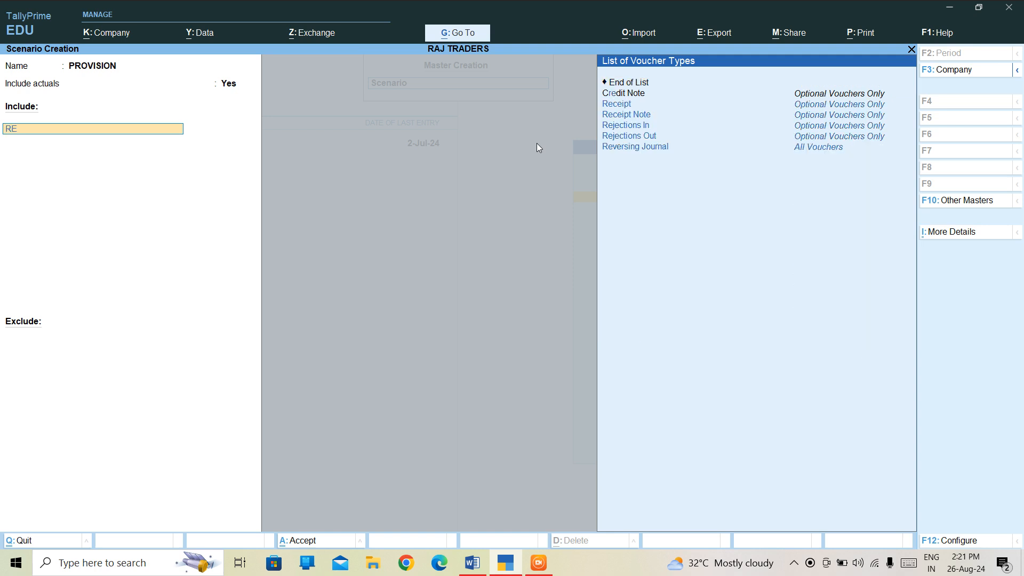
{"action": "key", "text": "Down"}
{"action": "key", "text": "Down"}
{"action": "key", "text": "Down"}
{"action": "key", "text": "Down"}
{"action": "key", "text": "Down"}
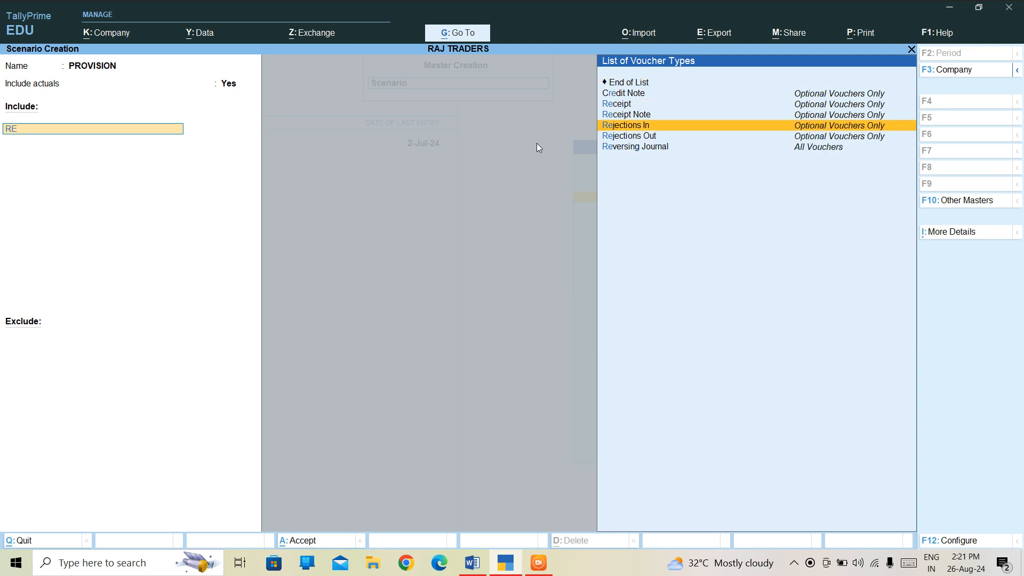
{"action": "key", "text": "Return"}
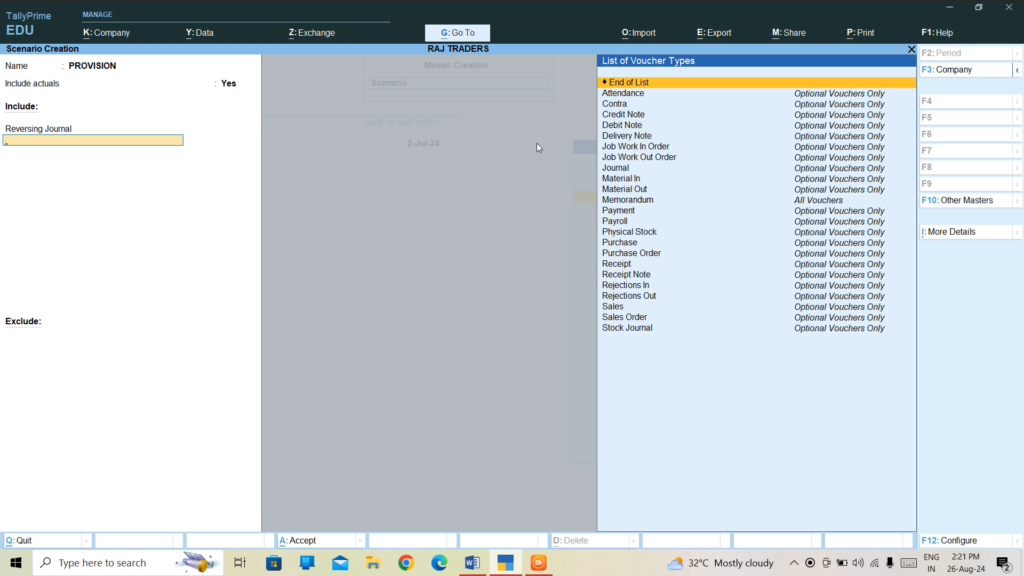
{"action": "key", "text": "Return"}
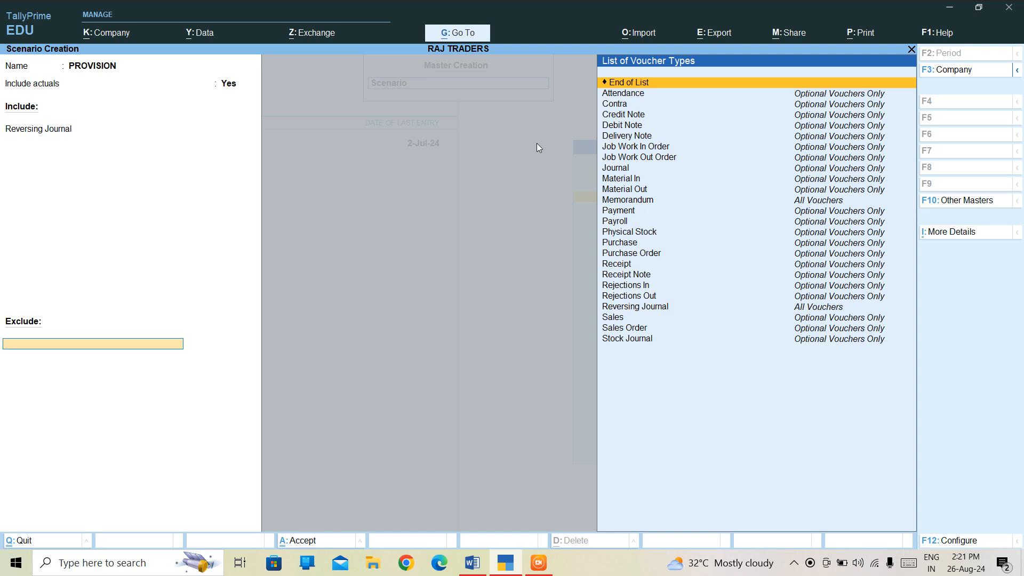
Save the PROVISION scenario without excluding any voucher types and return to the Gateway of Tally
{"action": "key", "text": "ctrl"}
{"action": "key", "text": "ctrl+a"}
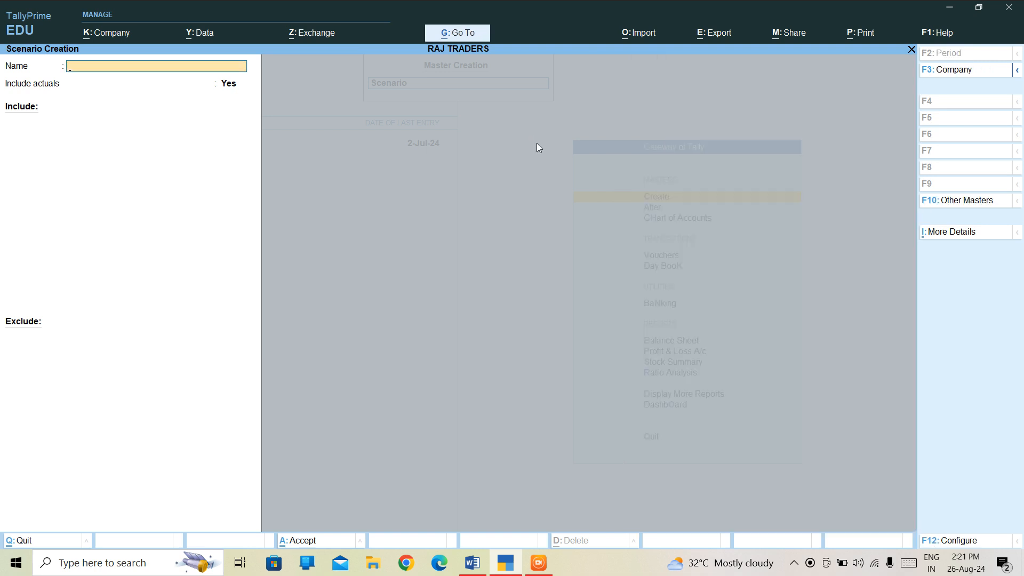
{"action": "key", "text": "Escape"}
{"action": "key", "text": "y"}
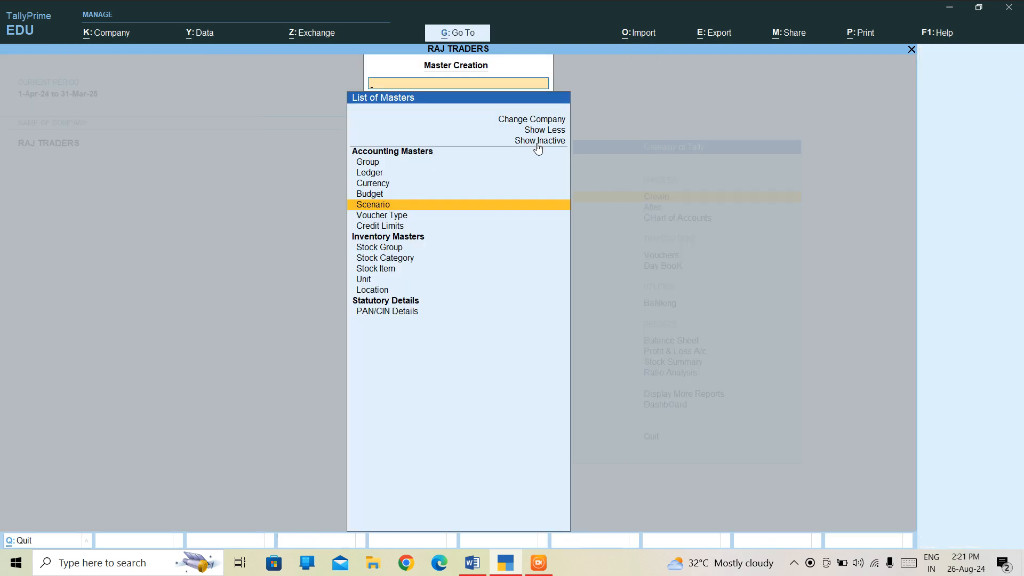
{"action": "key", "text": "Escape"}
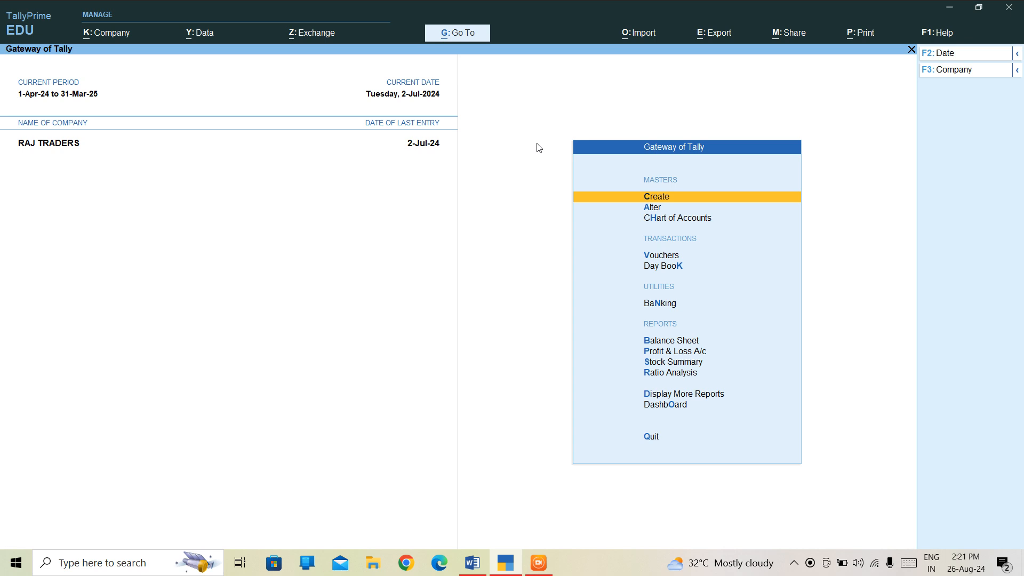
Open the Profit & Loss A/c report for RAJ TRADERS
{"action": "key", "text": "Down"}
{"action": "key", "text": "Down"}
{"action": "key", "text": "Down"}
{"action": "key", "text": "Down"}
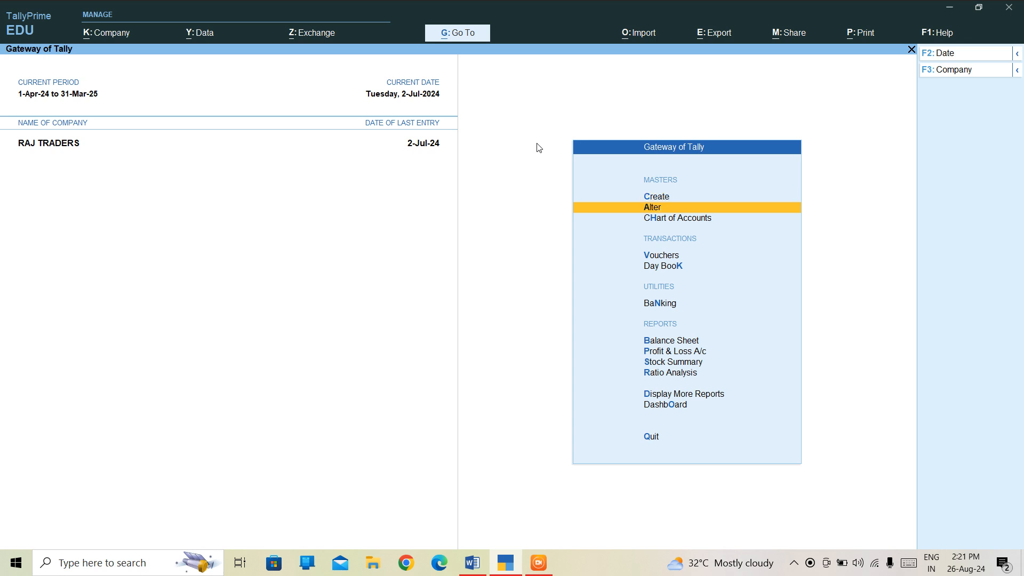
{"action": "key", "text": "Down"}
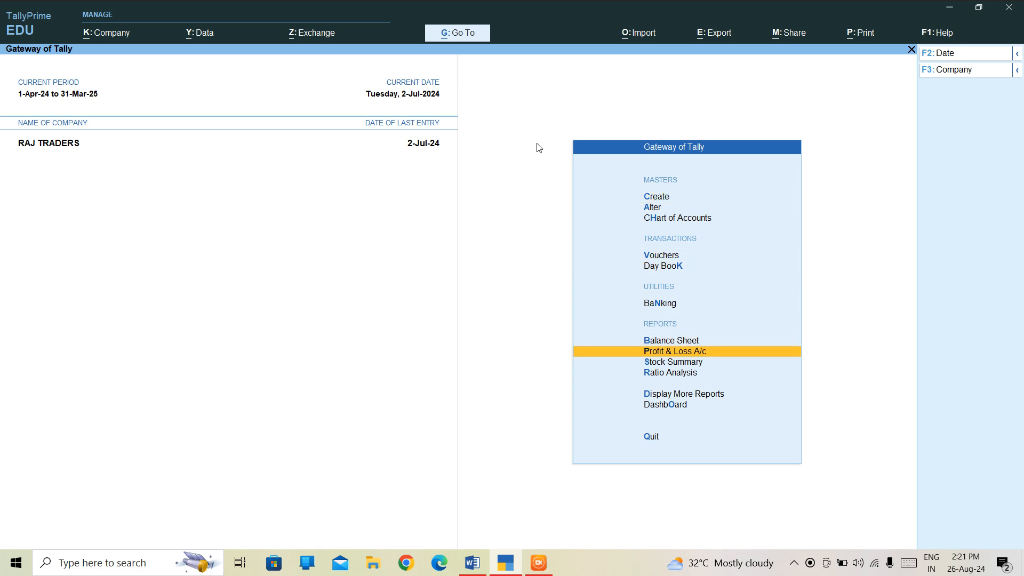
{"action": "key", "text": "Return"}
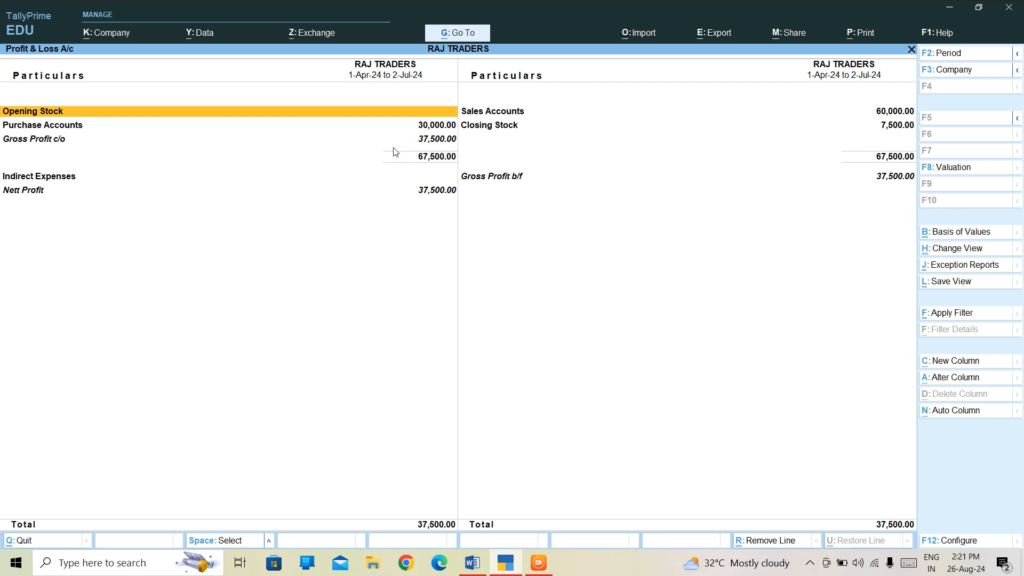
{"action": "left_click", "coordinate": [937, 361]}
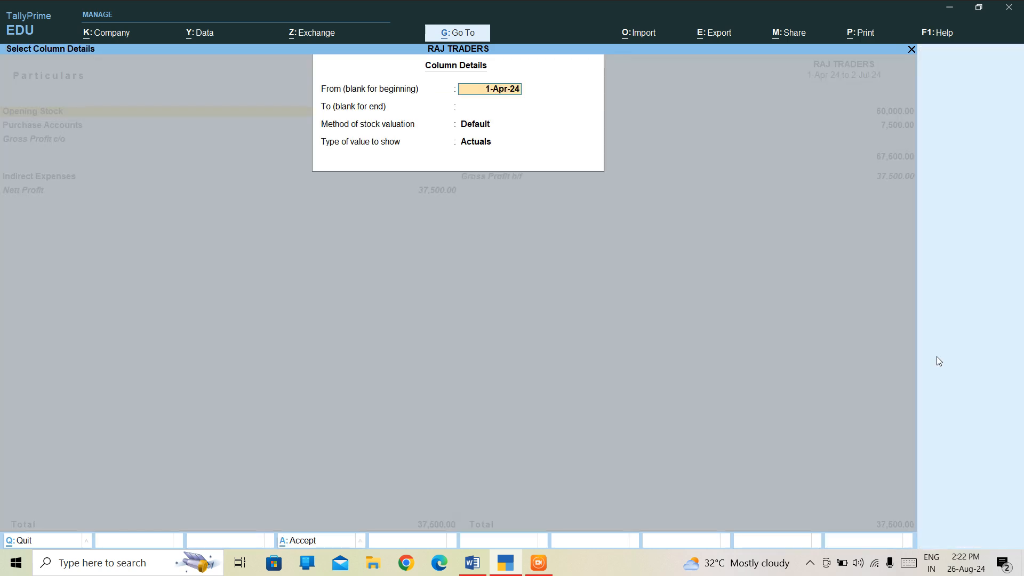
{"action": "key", "text": "BackSpace"}
{"action": "key", "text": "Escape"}
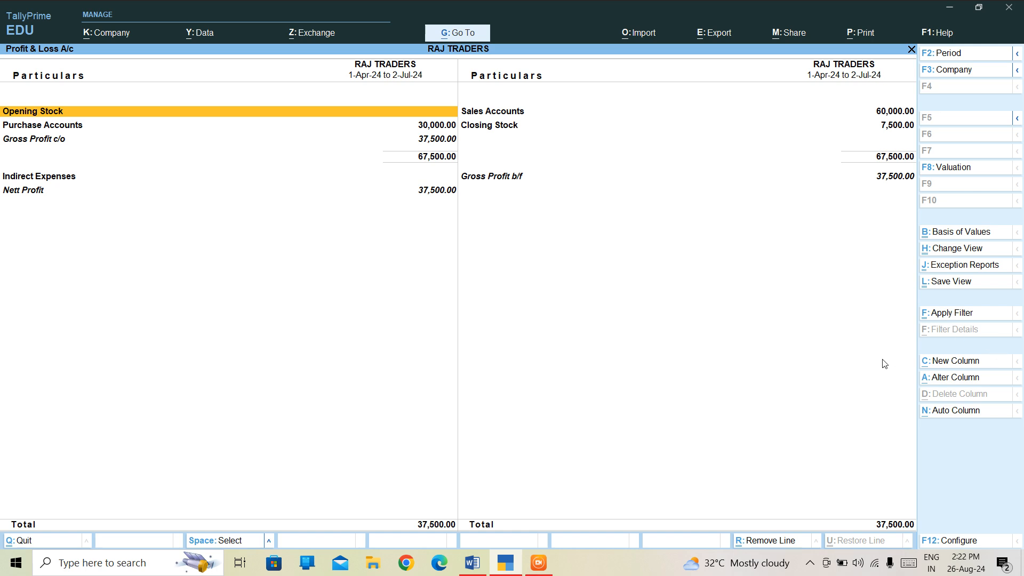
Try to add a new column for 1-6-24 to 30-6-24 to the Profit & Loss A/c report
{"action": "left_click", "coordinate": [937, 356]}
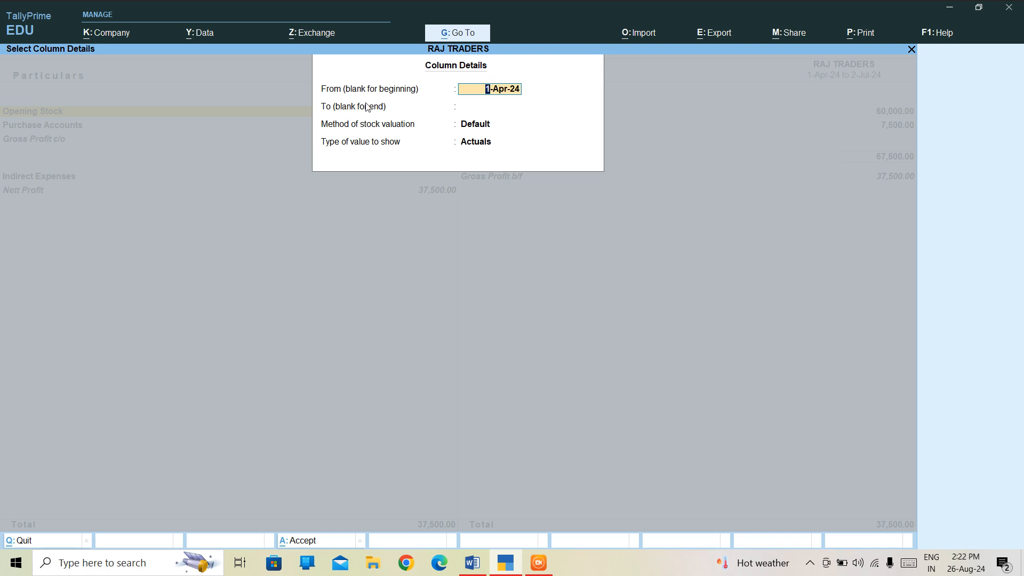
{"action": "type", "text": "1-6-24"}
{"action": "key", "text": "Return"}
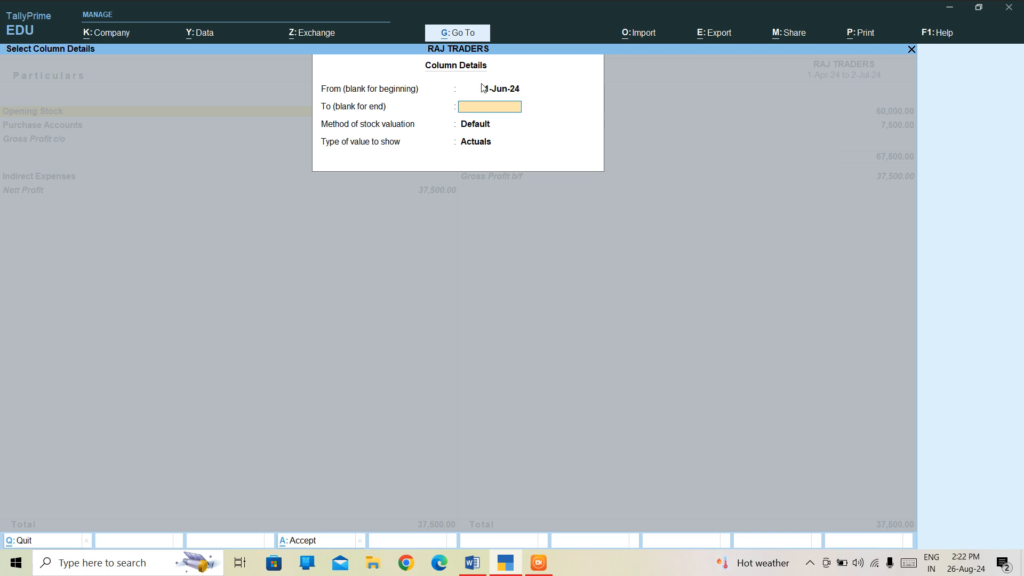
{"action": "type", "text": "30-06-24"}
{"action": "key", "text": "BackSpace"}
{"action": "key", "text": "BackSpace"}
{"action": "key", "text": "BackSpace"}
{"action": "key", "text": "BackSpace"}
{"action": "key", "text": "BackSpace"}
{"action": "type", "text": "6-24"}
{"action": "key", "text": "BackSpace"}
{"action": "key", "text": "BackSpace"}
{"action": "key", "text": "BackSpace"}
{"action": "key", "text": "BackSpace"}
{"action": "key", "text": "BackSpace"}
{"action": "key", "text": "BackSpace"}
{"action": "key", "text": "BackSpace"}
{"action": "key", "text": "Escape"}
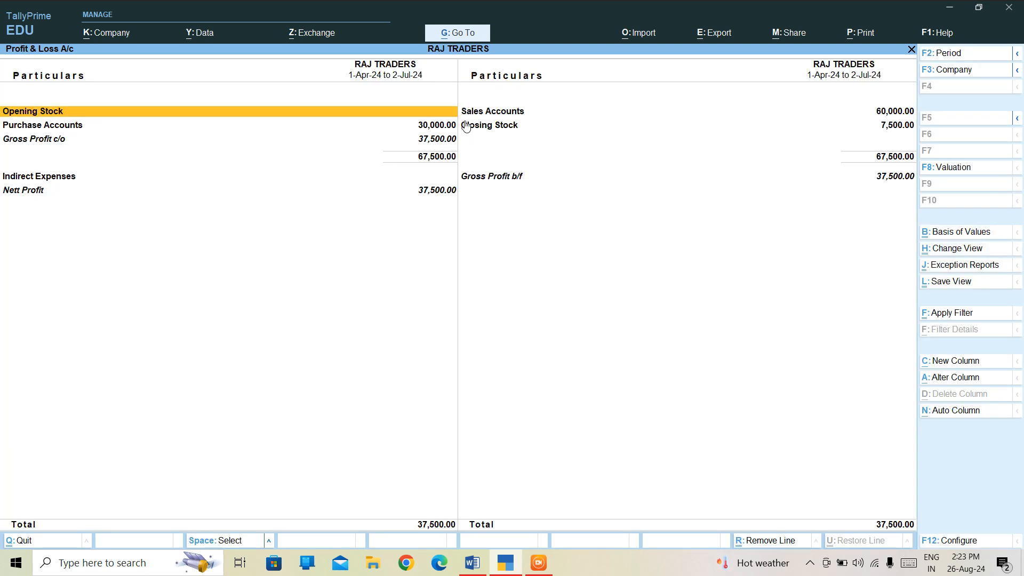